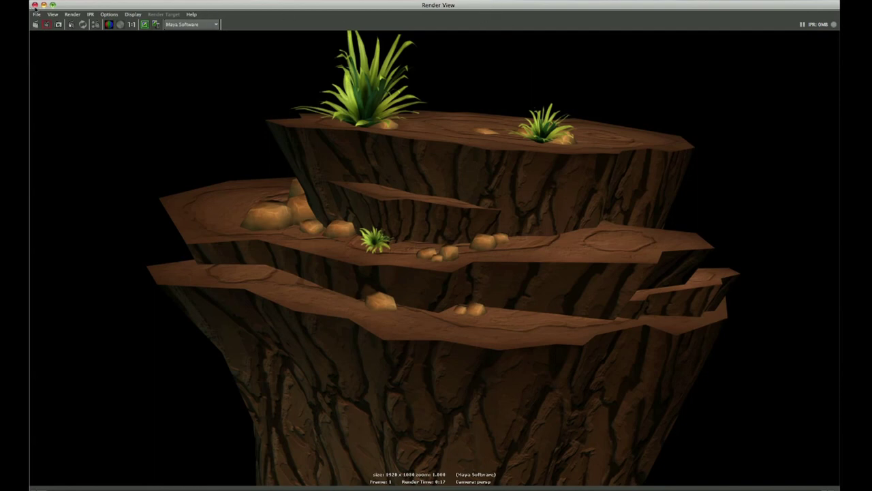
Step: Close the render preview and reselect the low-poly cliff mesh
left_click(34, 5)
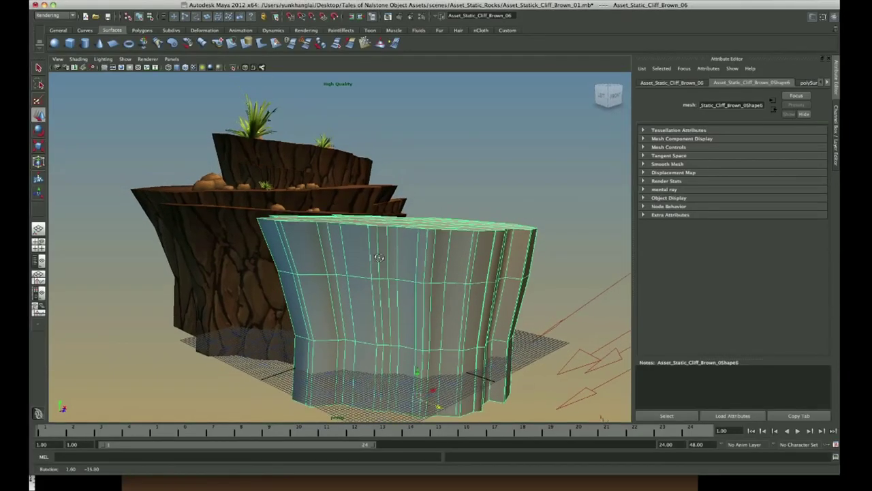
left_click(545, 190)
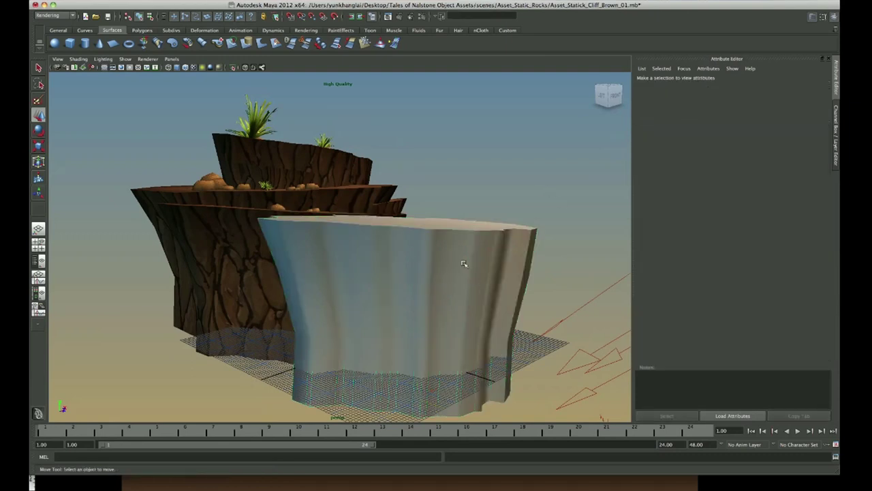
left_click(414, 269)
Step: Orbit around the low-poly cliff to inspect its top face and walls from above and below
left_click_drag(423, 267, 464, 190)
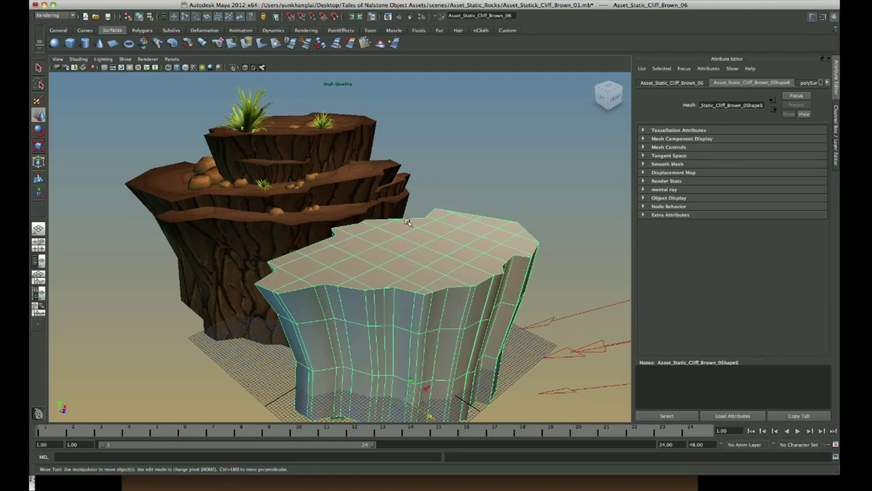
left_click_drag(362, 304, 472, 241)
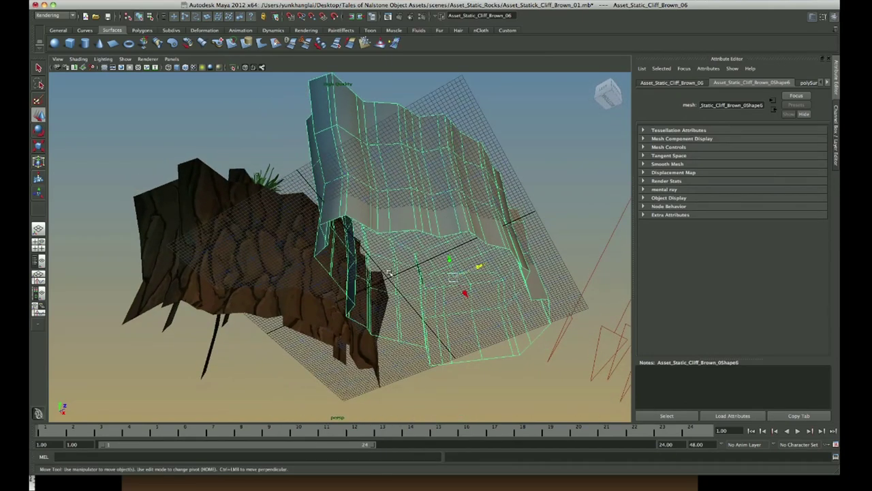
left_click_drag(389, 272, 381, 225)
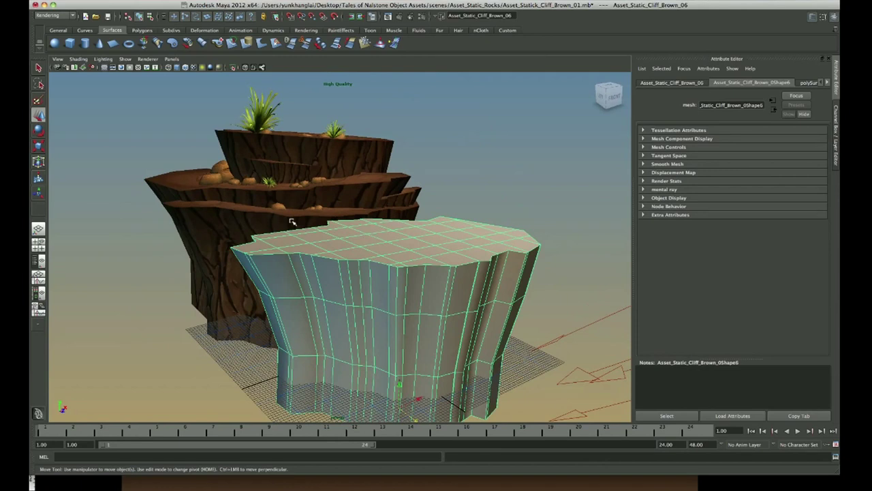
left_click_drag(290, 229, 390, 215)
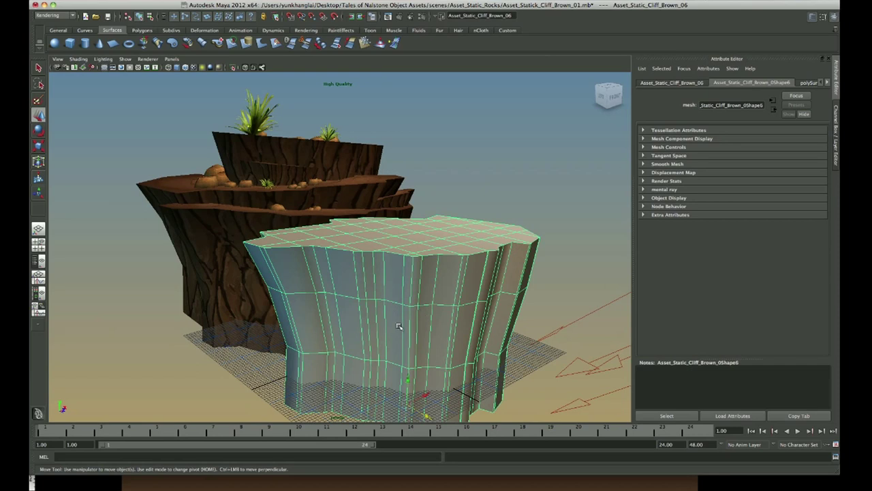
left_click_drag(416, 292, 477, 232)
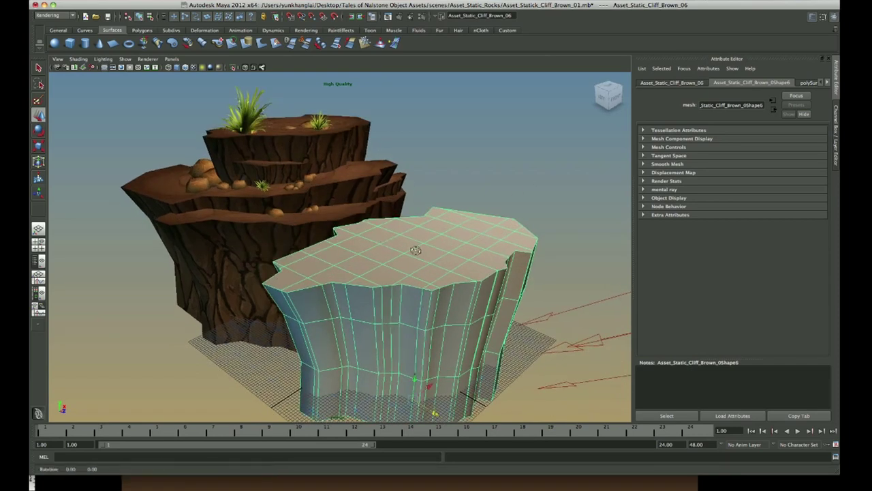
left_click_drag(415, 247, 301, 271)
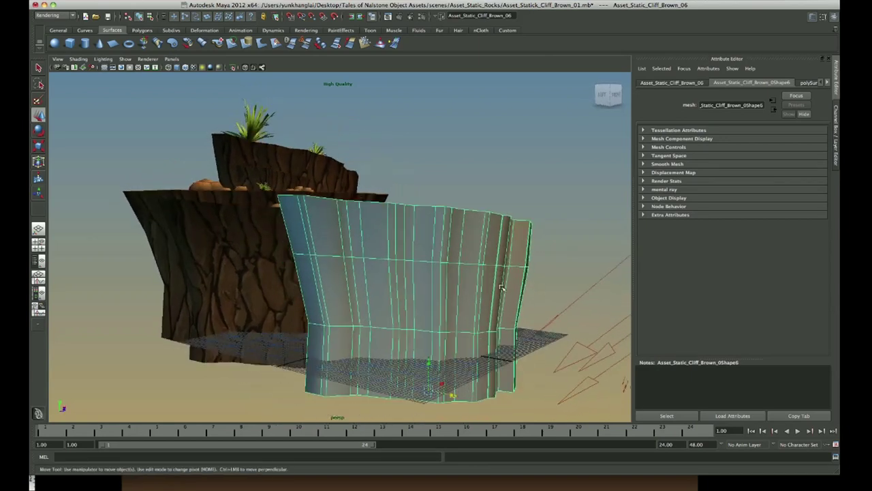
left_click_drag(455, 288, 345, 199)
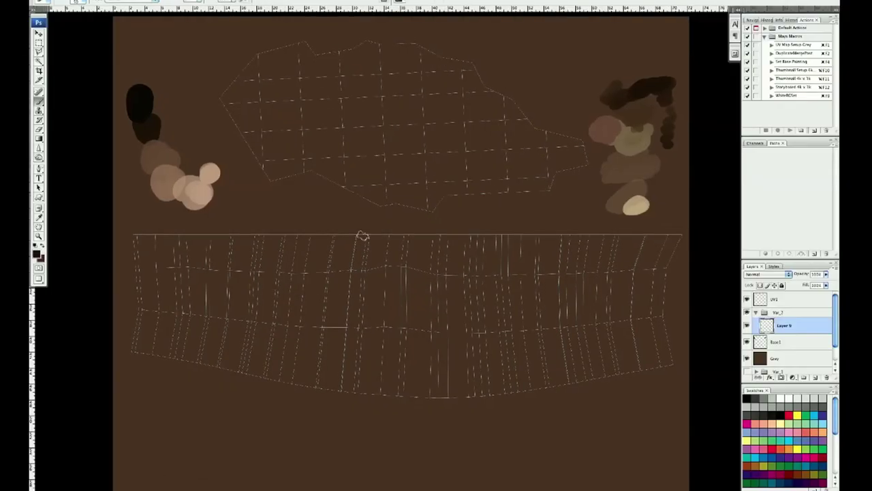
Step: Fade and lock the UV1 wireframe layer, then make Layer 9 the active paint layer
left_click(774, 298)
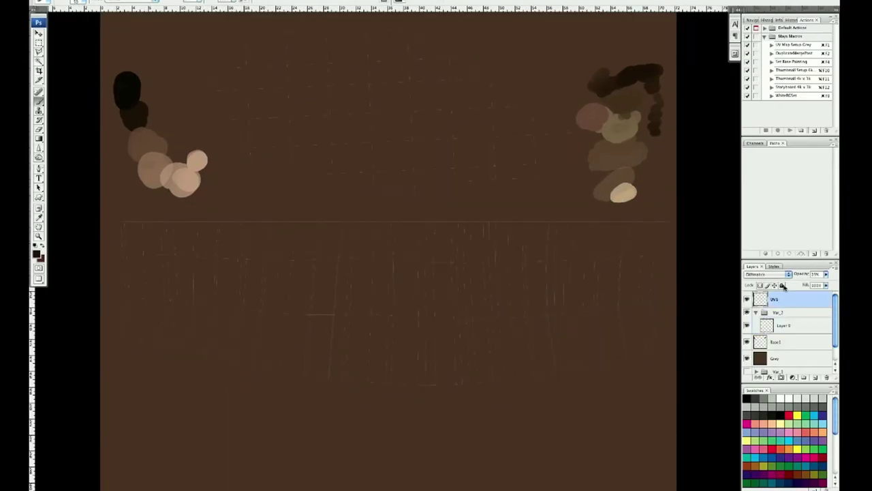
left_click(782, 285)
left_click(801, 323)
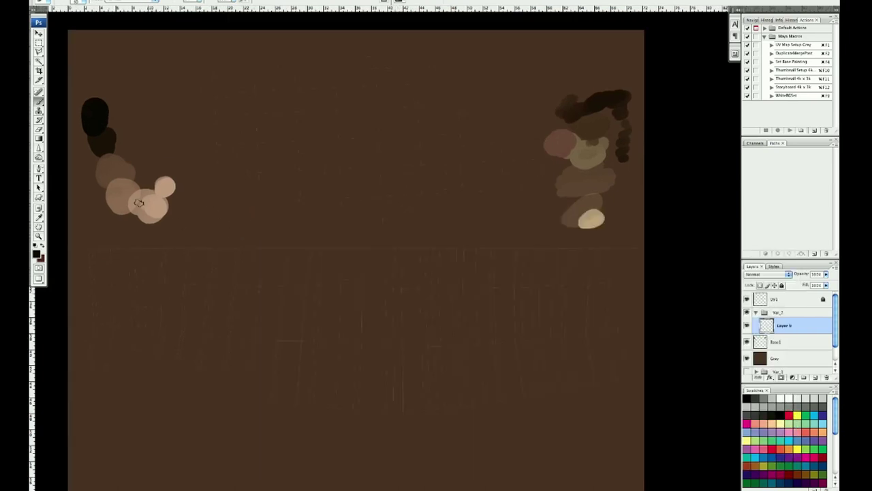
scroll(145, 135, "down", 2)
scroll(327, 191, "down", 2)
scroll(209, 226, "down", 4)
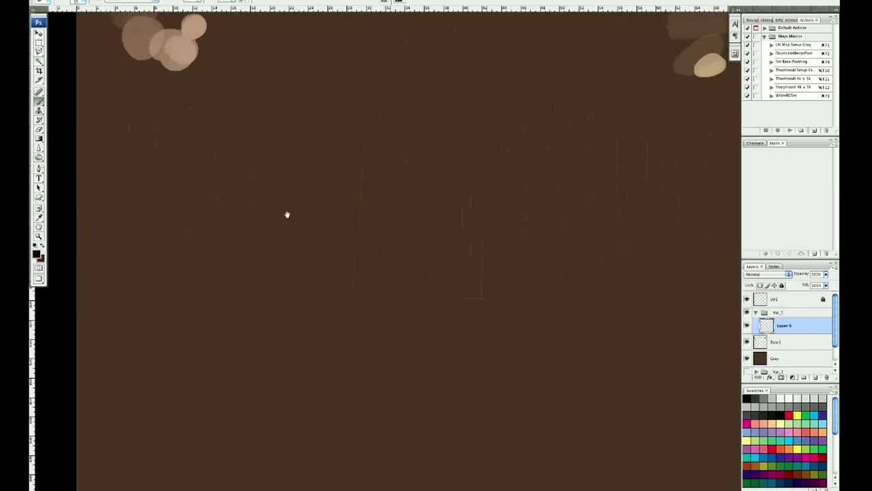
Step: Paint black zigzag, crossing and X-shaped cracks across the left half of the wall strip
left_click_drag(172, 274, 196, 338)
left_click_drag(282, 324, 238, 390)
left_click_drag(176, 333, 191, 436)
left_click_drag(220, 328, 257, 483)
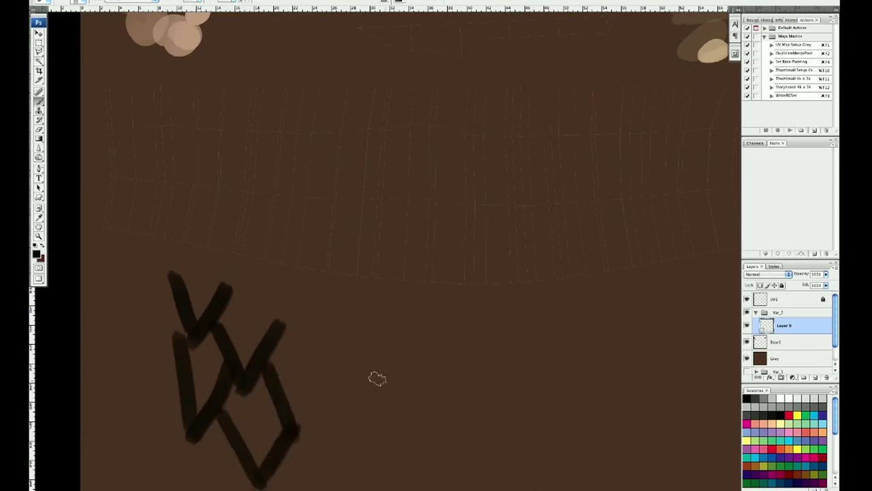
left_click_drag(334, 297, 409, 399)
left_click_drag(404, 300, 357, 361)
left_click_drag(453, 327, 406, 416)
left_click_drag(396, 338, 314, 463)
mouse_move(278, 323)
left_mouse_down()
mouse_move(370, 404)
mouse_move(323, 311)
mouse_move(293, 462)
left_mouse_up()
left_click_drag(117, 215, 158, 211)
left_click_drag(133, 289, 226, 210)
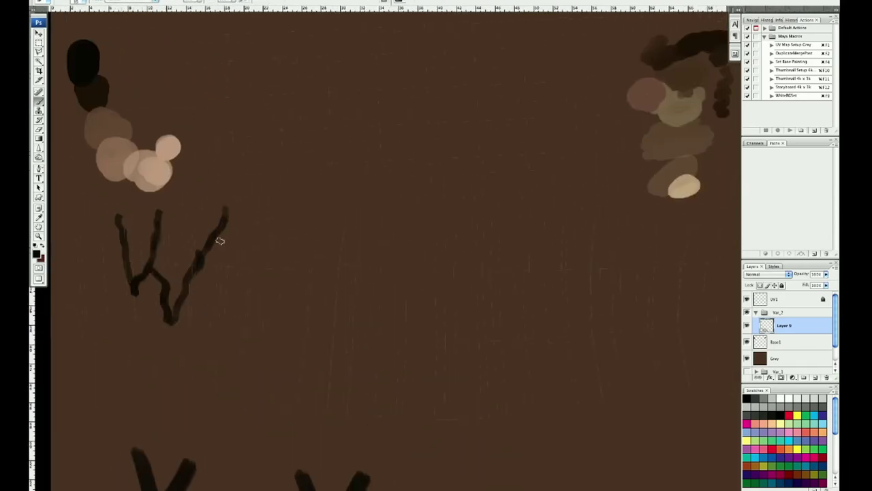
left_click_drag(234, 253, 190, 392)
left_click_drag(169, 321, 182, 377)
left_click_drag(180, 296, 137, 381)
left_click_drag(140, 365, 93, 311)
left_click_drag(76, 208, 78, 385)
mouse_move(265, 208)
left_mouse_down()
mouse_move(239, 253)
mouse_move(250, 320)
mouse_move(239, 408)
left_mouse_up()
Step: Extend the branching black crack lattice rightward to the strip's right end
left_click_drag(272, 417, 293, 287)
left_click_drag(344, 214, 286, 299)
left_click_drag(337, 310, 303, 355)
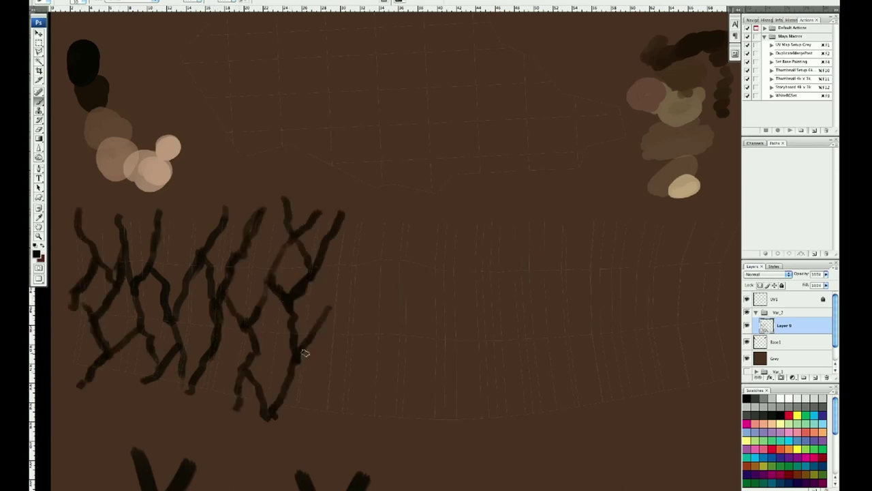
left_click_drag(381, 222, 351, 289)
left_click_drag(417, 205, 401, 337)
left_click_drag(407, 299, 326, 374)
left_click_drag(361, 374, 308, 424)
left_click_drag(344, 286, 320, 429)
left_click_drag(439, 277, 353, 266)
mouse_move(361, 382)
left_mouse_down()
mouse_move(311, 362)
mouse_move(347, 263)
left_mouse_up()
left_click_drag(378, 178, 337, 252)
left_click_drag(409, 185, 383, 316)
left_click_drag(460, 201, 438, 307)
left_click_drag(477, 266, 371, 429)
left_click_drag(435, 310, 376, 343)
left_click_drag(423, 229, 382, 310)
left_click_drag(440, 235, 402, 374)
mouse_move(450, 293)
left_mouse_down()
mouse_move(423, 409)
mouse_move(426, 436)
left_mouse_up()
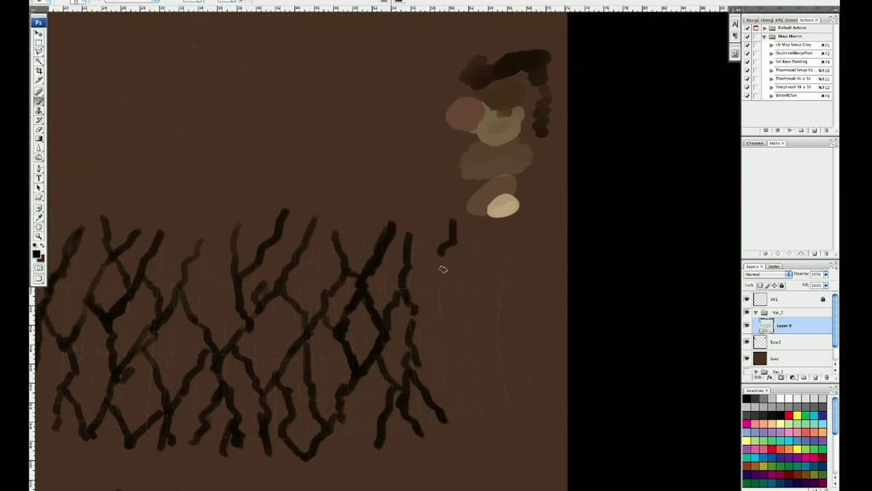
left_click_drag(450, 259, 412, 385)
mouse_move(496, 231)
left_mouse_down()
mouse_move(469, 375)
mouse_move(522, 380)
left_mouse_up()
left_click_drag(555, 327, 504, 431)
left_click_drag(469, 380, 446, 436)
left_click_drag(514, 257, 547, 294)
left_click(554, 228)
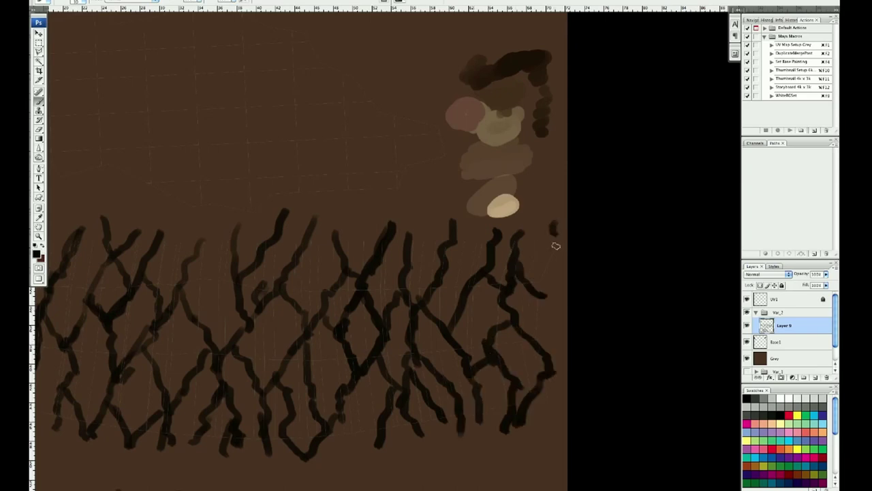
left_click_drag(291, 260, 344, 219)
Step: Fill gaps in the crack lattice on both sides, then add a new empty layer above
mouse_move(366, 181)
left_mouse_down()
mouse_move(329, 245)
mouse_move(337, 277)
left_mouse_up()
left_click_drag(364, 220, 442, 199)
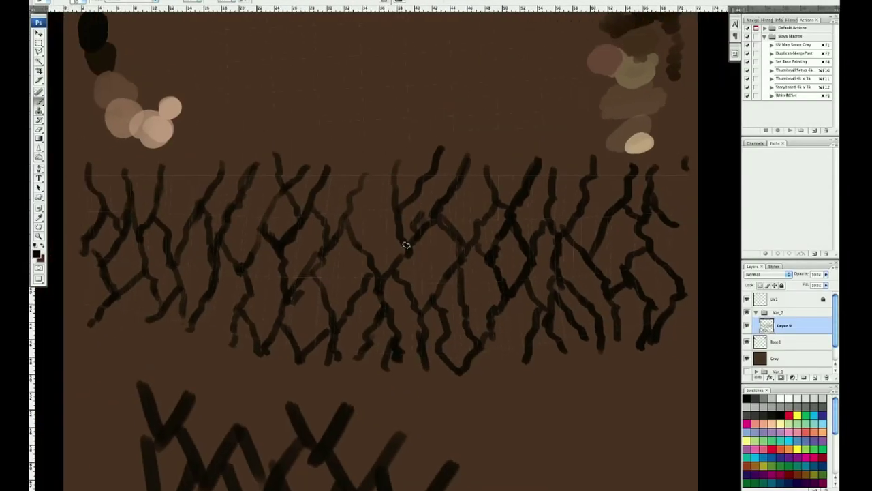
left_click_drag(409, 242, 398, 259)
left_click_drag(401, 171, 388, 206)
mouse_move(367, 173)
left_mouse_down()
mouse_move(311, 315)
mouse_move(263, 345)
left_mouse_up()
left_click_drag(251, 289, 218, 338)
left_click_drag(264, 231, 245, 260)
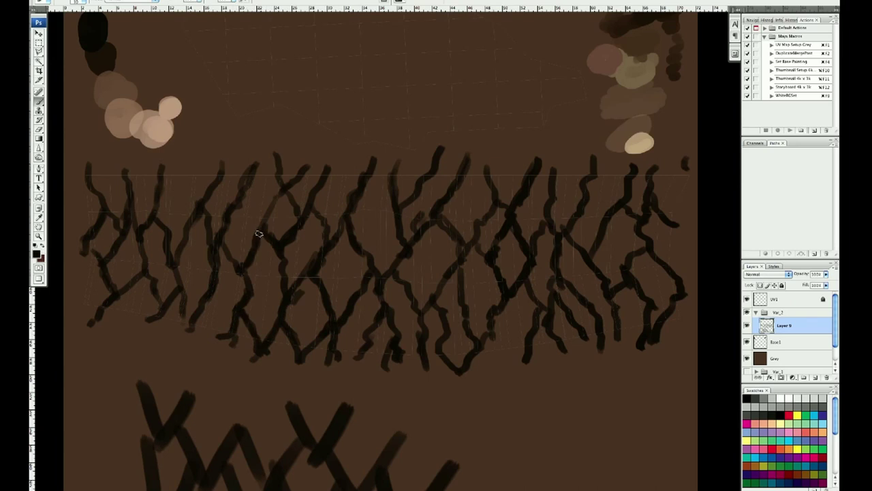
left_click_drag(285, 194, 256, 237)
left_click_drag(213, 213, 237, 263)
mouse_move(249, 185)
left_mouse_down()
mouse_move(231, 232)
mouse_move(237, 297)
left_mouse_up()
left_click_drag(219, 208, 204, 258)
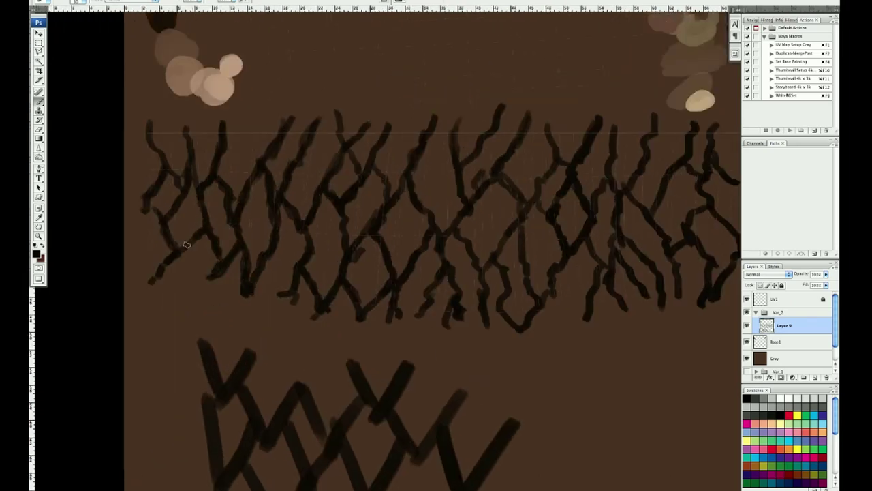
left_click_drag(161, 132, 150, 162)
left_click_drag(264, 111, 226, 174)
left_click_drag(654, 199, 651, 221)
left_click_drag(675, 255, 642, 308)
left_click_drag(601, 262, 583, 327)
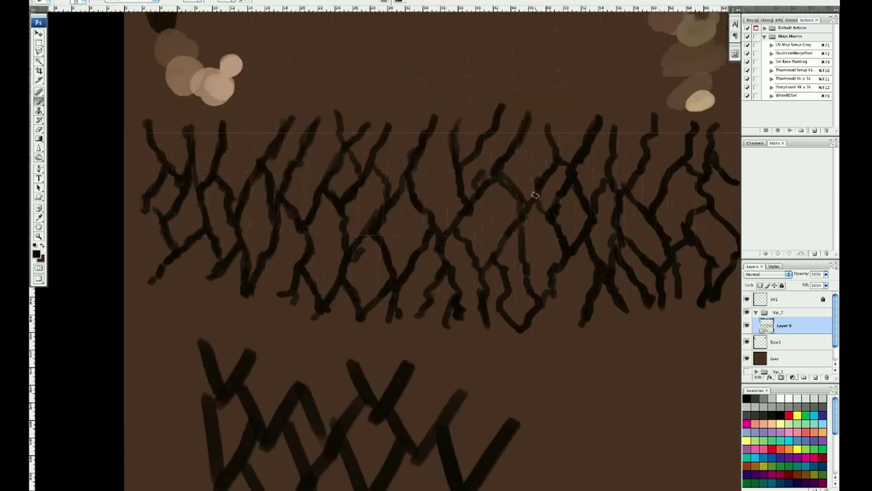
left_click_drag(558, 166, 529, 204)
mouse_move(508, 46)
left_mouse_down()
mouse_move(460, 73)
mouse_move(463, 84)
left_mouse_up()
key("ctrl+shift+alt+n")
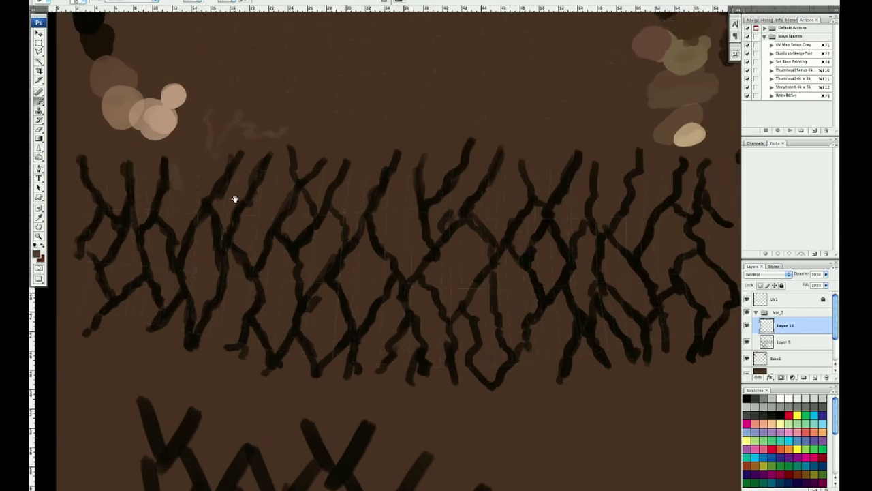
Step: Shade the rock slabs between cracks light brown at the band's far left
scroll(234, 197, "up", 3)
mouse_move(218, 226)
left_mouse_down()
mouse_move(203, 152)
mouse_move(166, 191)
mouse_move(192, 160)
left_mouse_up()
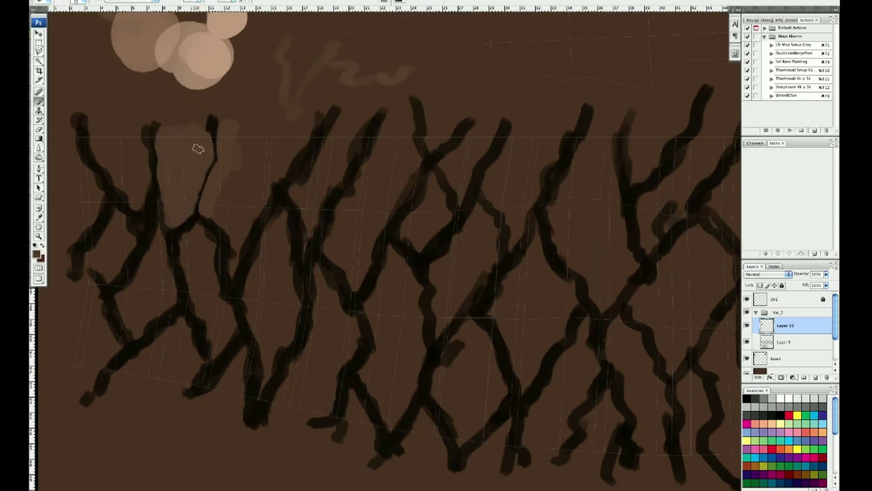
mouse_move(241, 188)
left_mouse_down()
mouse_move(296, 148)
mouse_move(290, 232)
mouse_move(305, 157)
mouse_move(301, 256)
left_mouse_up()
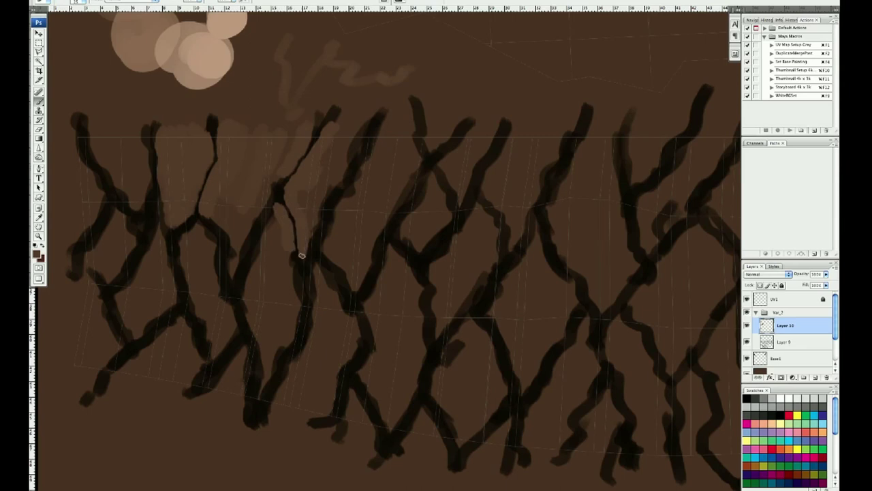
scroll(266, 204, "down", 3)
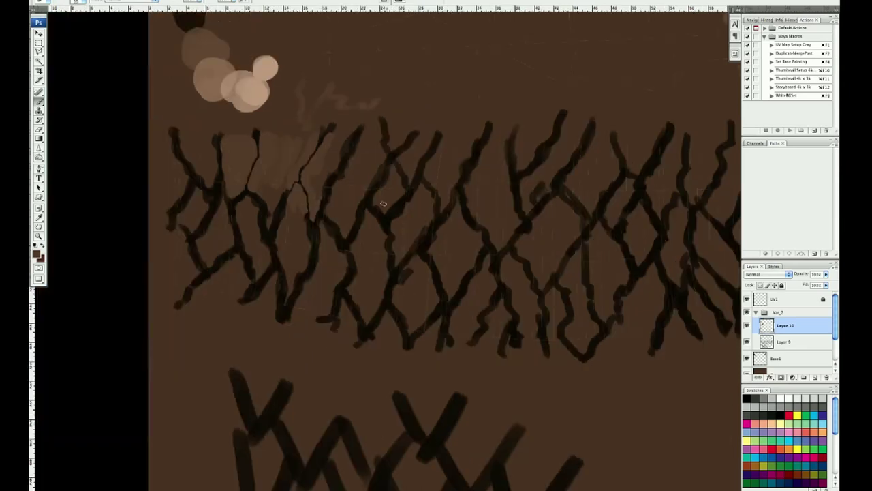
scroll(266, 205, "up", 2)
scroll(265, 202, "up", 2)
scroll(265, 202, "down", 3)
scroll(171, 143, "up", 1)
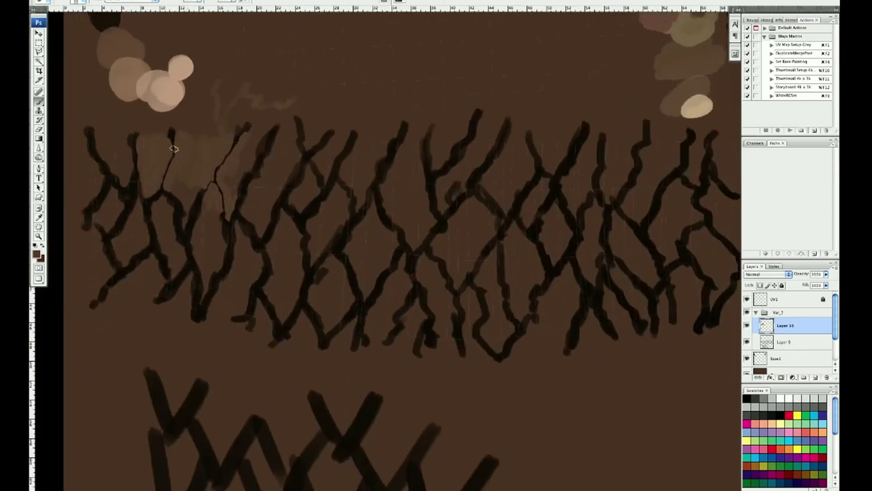
mouse_move(196, 227)
left_mouse_down()
mouse_move(204, 303)
mouse_move(218, 211)
left_mouse_up()
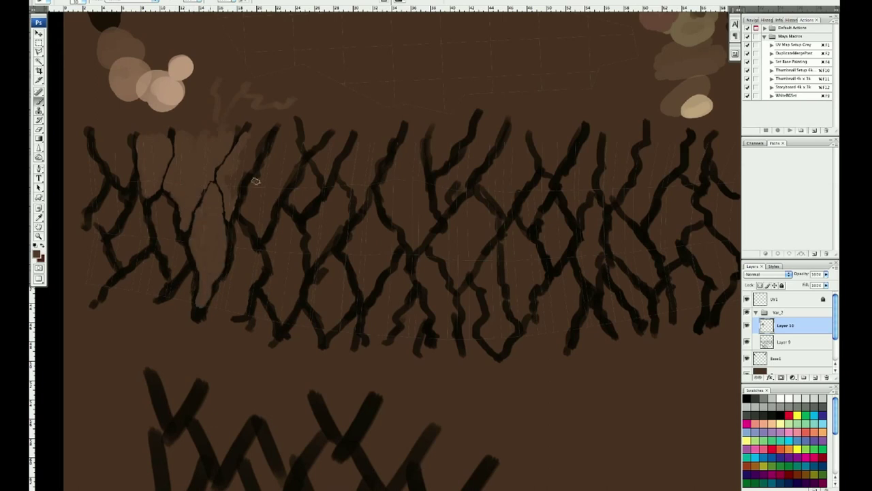
mouse_move(265, 134)
left_mouse_down()
mouse_move(232, 197)
mouse_move(257, 177)
mouse_move(233, 220)
mouse_move(220, 282)
left_mouse_up()
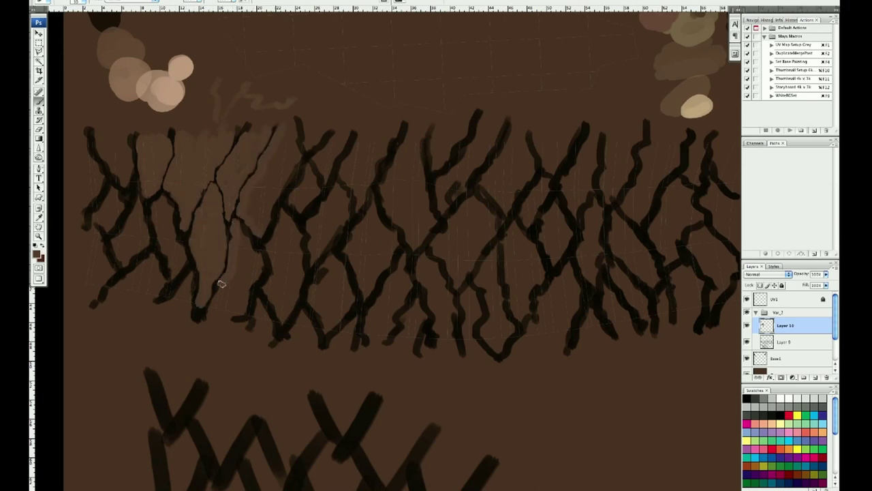
mouse_move(239, 226)
left_mouse_down()
mouse_move(269, 239)
mouse_move(237, 317)
left_mouse_up()
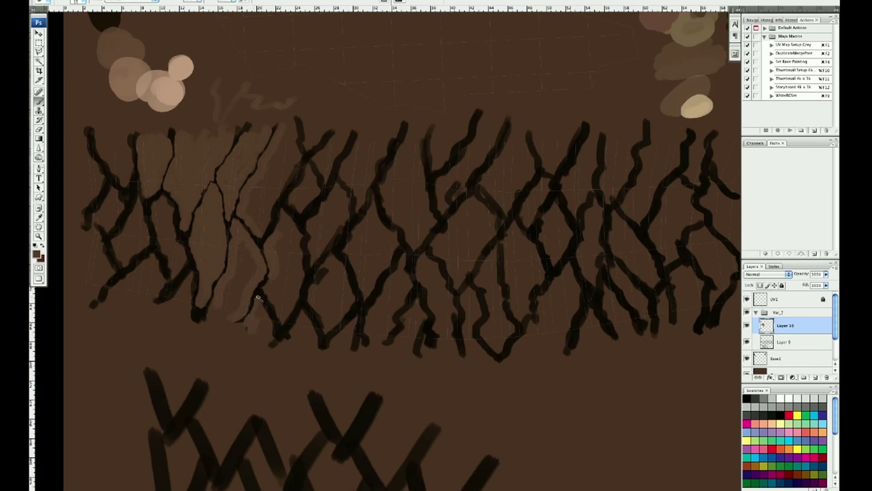
Step: Fill the diamond-shaped slab and neighbouring cells light brown, covering thick middle cracks
mouse_move(279, 221)
left_mouse_down()
mouse_move(297, 247)
mouse_move(285, 324)
left_mouse_up()
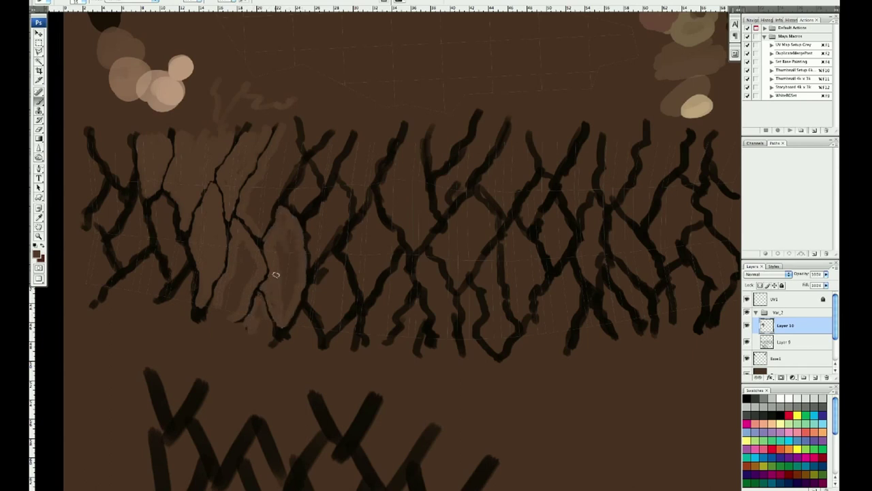
left_click_drag(291, 235, 290, 303)
mouse_move(241, 244)
left_mouse_down()
mouse_move(193, 285)
mouse_move(193, 272)
left_mouse_up()
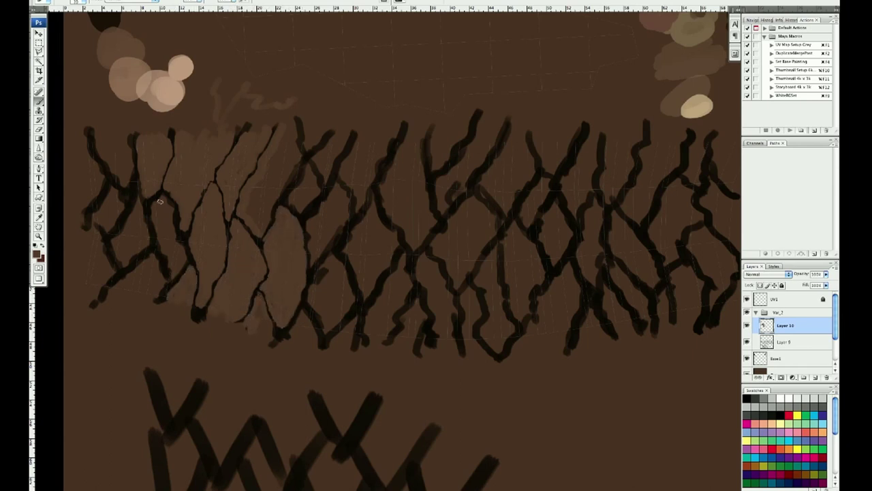
mouse_move(159, 201)
left_mouse_down()
mouse_move(166, 274)
mouse_move(113, 171)
mouse_move(102, 175)
mouse_move(109, 228)
mouse_move(130, 253)
mouse_move(140, 245)
mouse_move(121, 171)
mouse_move(119, 282)
left_mouse_up()
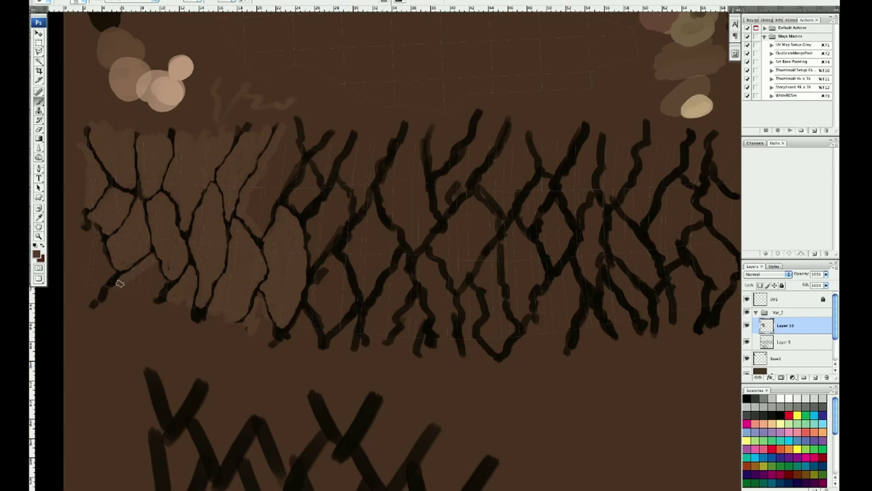
mouse_move(101, 254)
left_mouse_down()
mouse_move(150, 259)
mouse_move(116, 312)
left_mouse_up()
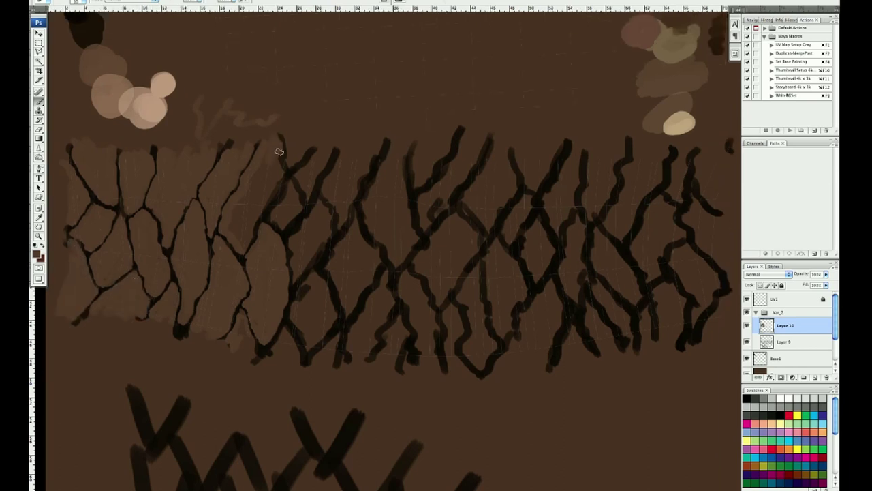
mouse_move(277, 145)
left_mouse_down()
mouse_move(242, 249)
mouse_move(258, 179)
mouse_move(263, 204)
mouse_move(288, 144)
mouse_move(280, 179)
left_mouse_up()
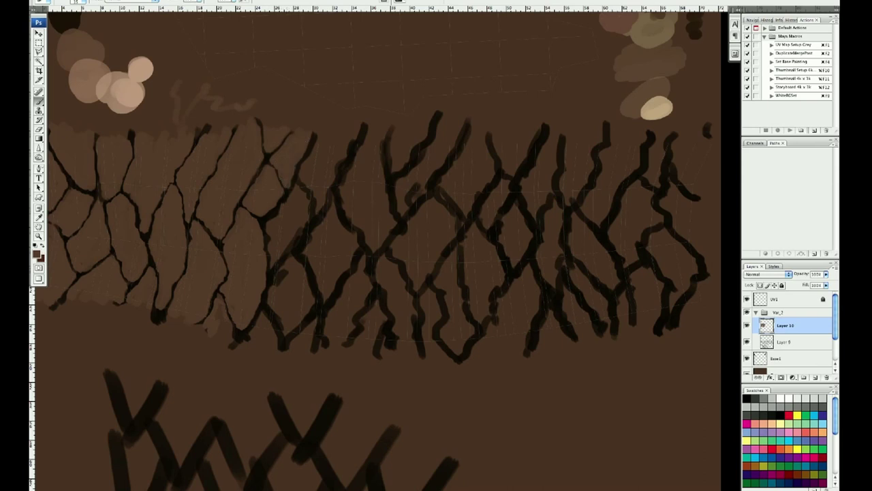
mouse_move(271, 219)
left_mouse_down()
mouse_move(266, 243)
mouse_move(293, 186)
mouse_move(314, 214)
left_mouse_up()
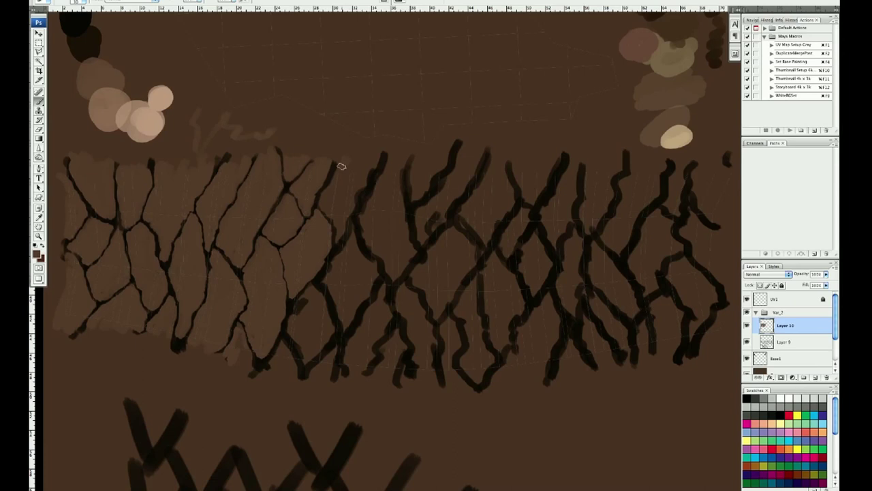
mouse_move(334, 161)
left_mouse_down()
mouse_move(328, 193)
mouse_move(341, 232)
left_mouse_up()
mouse_move(378, 151)
left_mouse_down()
mouse_move(331, 195)
mouse_move(370, 195)
mouse_move(354, 227)
mouse_move(362, 293)
mouse_move(343, 306)
left_mouse_up()
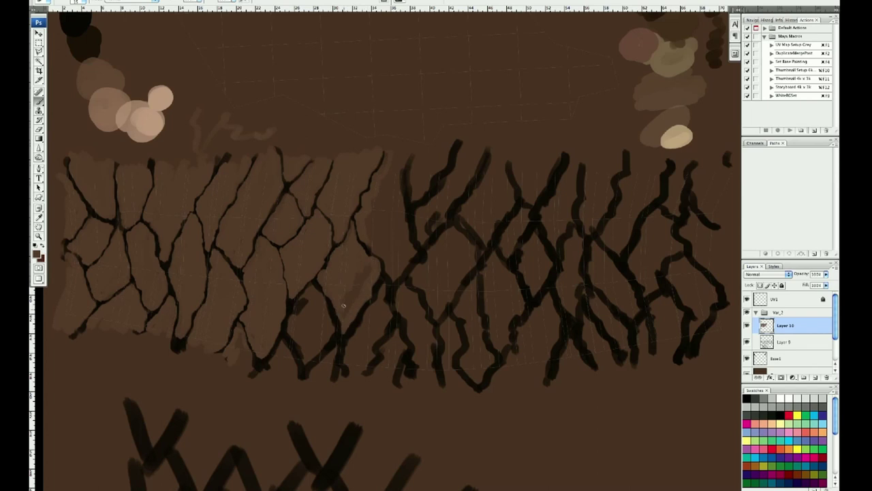
Step: Adjust the brush and cover the middle crack strokes and lower edge with light brown
right_click(406, 156)
mouse_move(384, 170)
left_mouse_down()
mouse_move(405, 244)
mouse_move(375, 253)
mouse_move(397, 225)
left_mouse_up()
left_click_drag(417, 156, 410, 191)
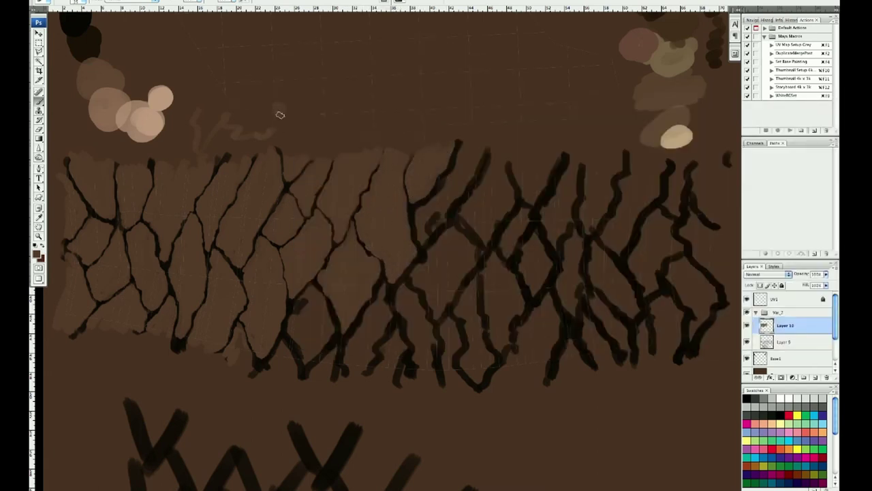
left_click_drag(460, 143, 412, 244)
left_click_drag(489, 146, 436, 216)
mouse_move(310, 293)
left_mouse_down()
mouse_move(292, 350)
mouse_move(321, 311)
mouse_move(289, 362)
mouse_move(337, 341)
mouse_move(383, 281)
mouse_move(371, 358)
mouse_move(350, 327)
left_mouse_up()
mouse_move(398, 279)
left_mouse_down()
mouse_move(411, 360)
mouse_move(400, 367)
left_mouse_up()
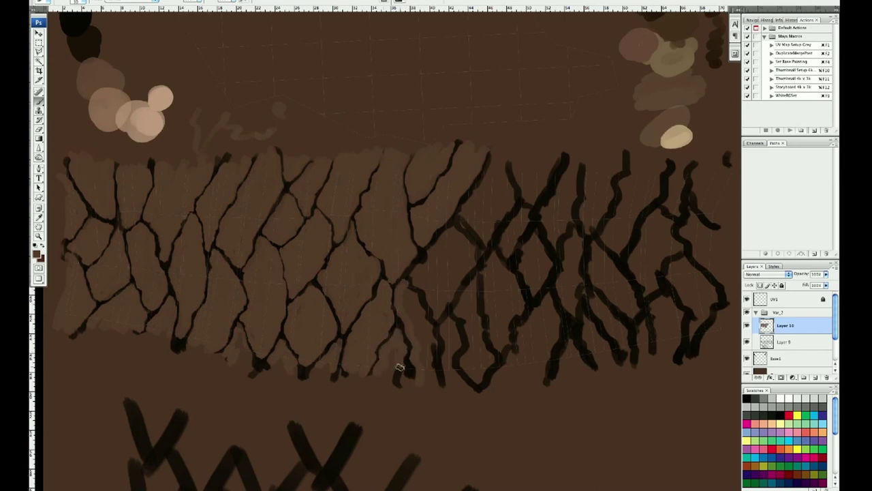
mouse_move(456, 225)
left_mouse_down()
mouse_move(414, 288)
mouse_move(434, 369)
mouse_move(432, 306)
mouse_move(457, 232)
mouse_move(445, 257)
mouse_move(486, 172)
mouse_move(483, 239)
mouse_move(507, 161)
mouse_move(537, 166)
mouse_move(489, 272)
mouse_move(504, 327)
mouse_move(516, 310)
left_mouse_up()
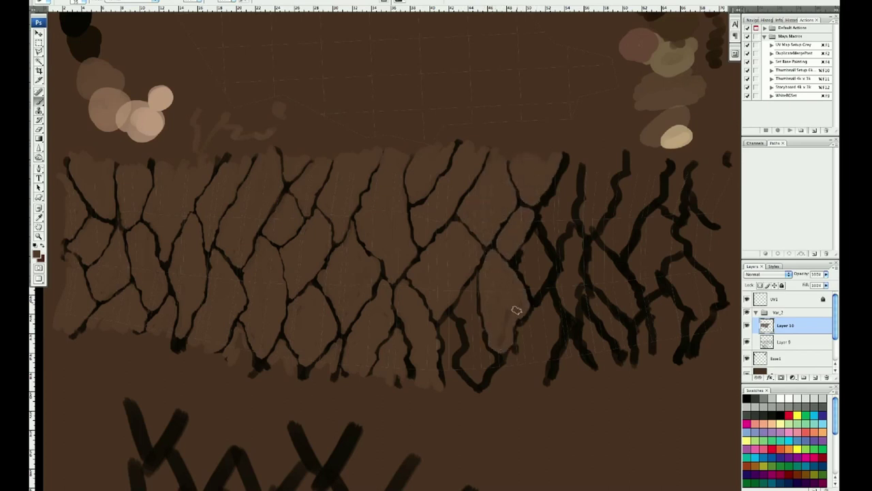
Step: Fill the remaining slabs light brown out to the band's far right end
left_click_drag(474, 276, 461, 365)
mouse_move(481, 327)
left_mouse_down()
mouse_move(470, 294)
mouse_move(447, 320)
mouse_move(457, 337)
left_mouse_up()
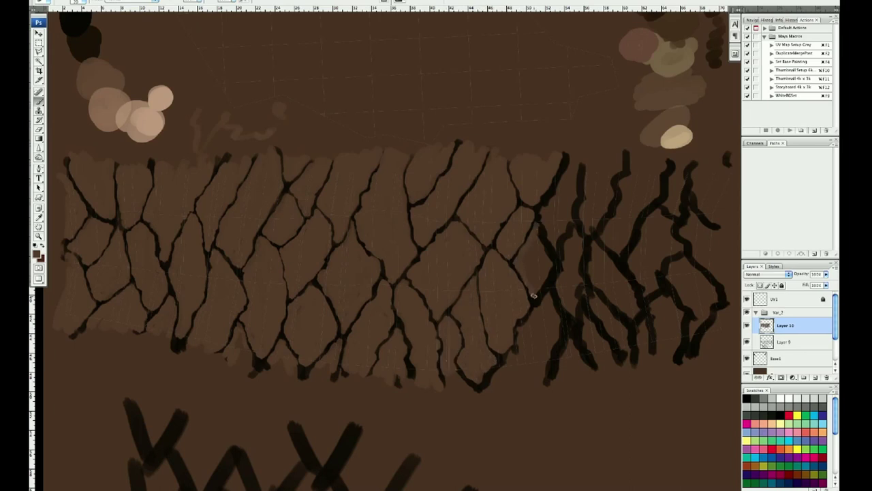
mouse_move(533, 295)
left_mouse_down()
mouse_move(540, 225)
mouse_move(557, 184)
mouse_move(549, 300)
mouse_move(518, 353)
left_mouse_up()
left_click_drag(554, 310, 521, 368)
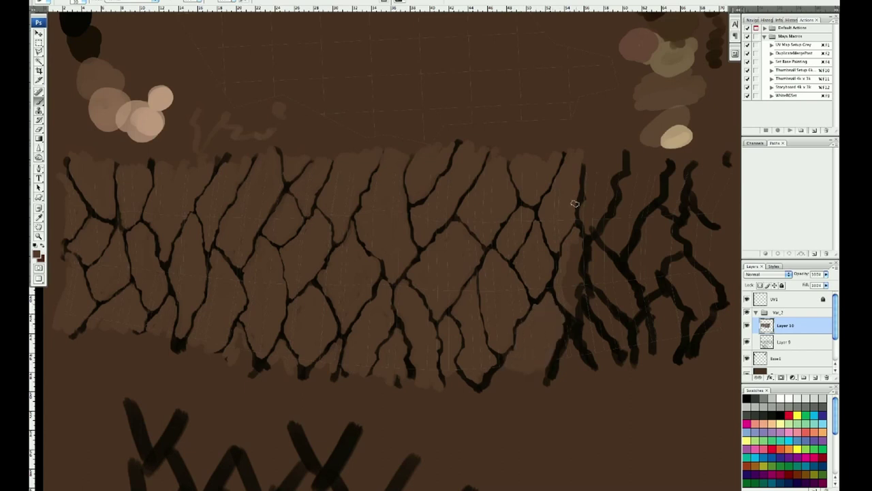
left_click_drag(580, 233, 574, 293)
left_click_drag(572, 250, 573, 320)
mouse_move(592, 161)
left_mouse_down()
mouse_move(595, 224)
mouse_move(618, 164)
mouse_move(605, 246)
mouse_move(643, 195)
mouse_move(587, 300)
mouse_move(623, 331)
mouse_move(584, 317)
mouse_move(579, 361)
mouse_move(562, 350)
left_mouse_up()
left_click_drag(646, 208, 641, 293)
mouse_move(675, 212)
left_mouse_down()
mouse_move(644, 276)
mouse_move(642, 318)
mouse_move(675, 339)
mouse_move(693, 306)
mouse_move(686, 271)
mouse_move(695, 231)
mouse_move(678, 188)
mouse_move(717, 222)
mouse_move(691, 206)
left_mouse_up()
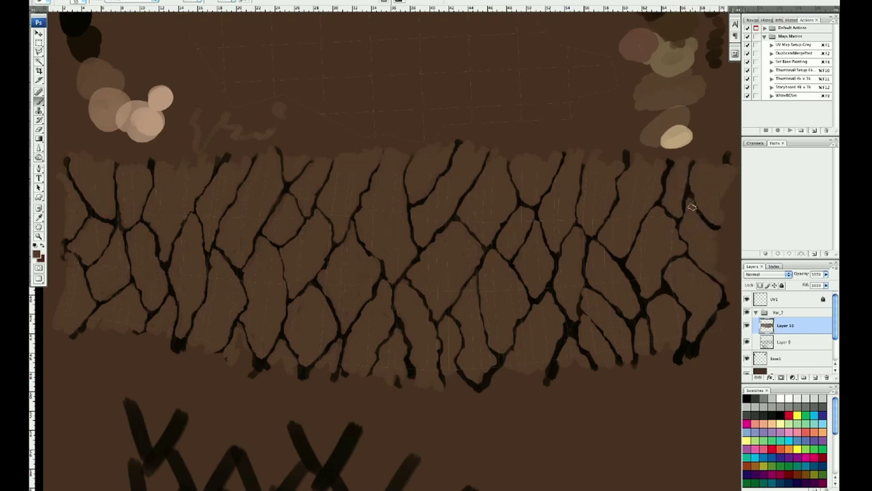
Step: Zoom in closely on the slab pattern to check it, then zoom back out
left_click_drag(477, 280, 470, 259)
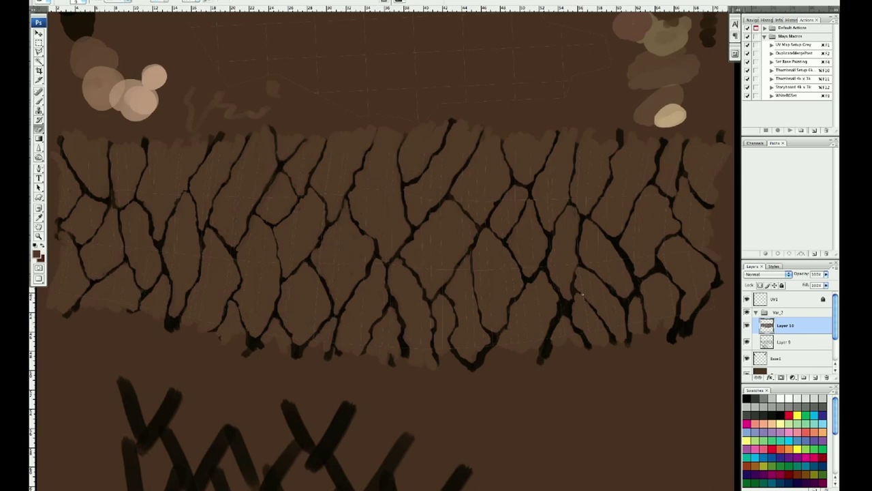
key("ctrl+plus")
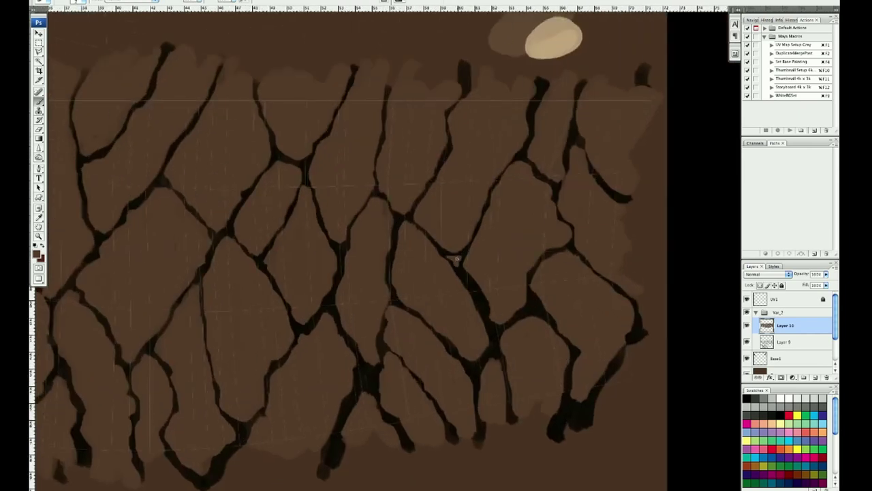
scroll(511, 232, "up", 2)
scroll(526, 250, "up", 2)
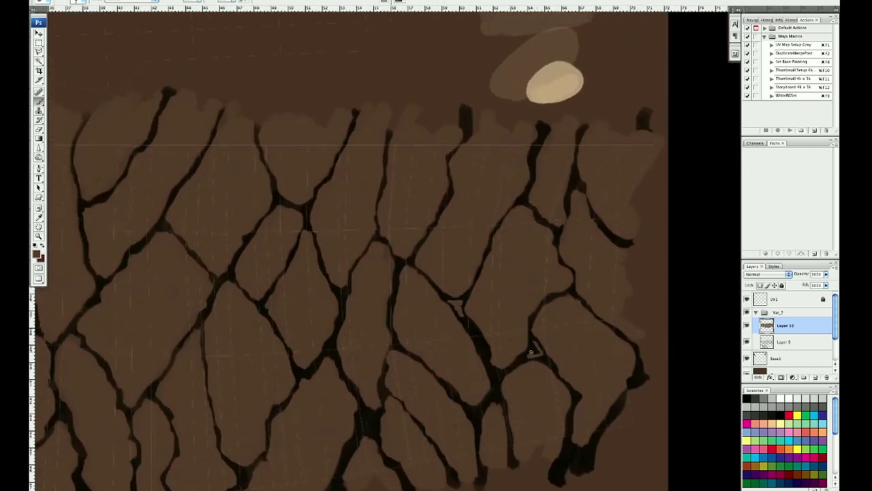
key("ctrl+minus")
key("ctrl+minus")
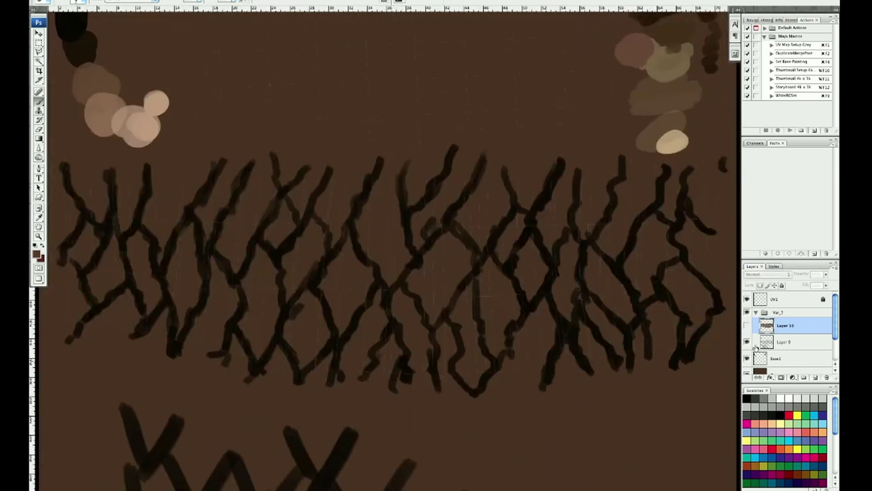
Step: Duplicate the slab layer, hide the original and lock the copy's transparency
key("ctrl+alt+j")
key("Return")
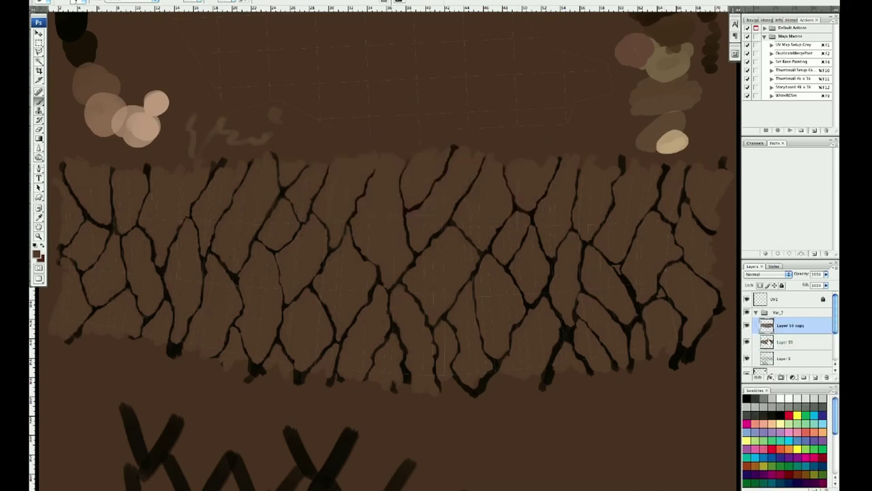
left_click(760, 285)
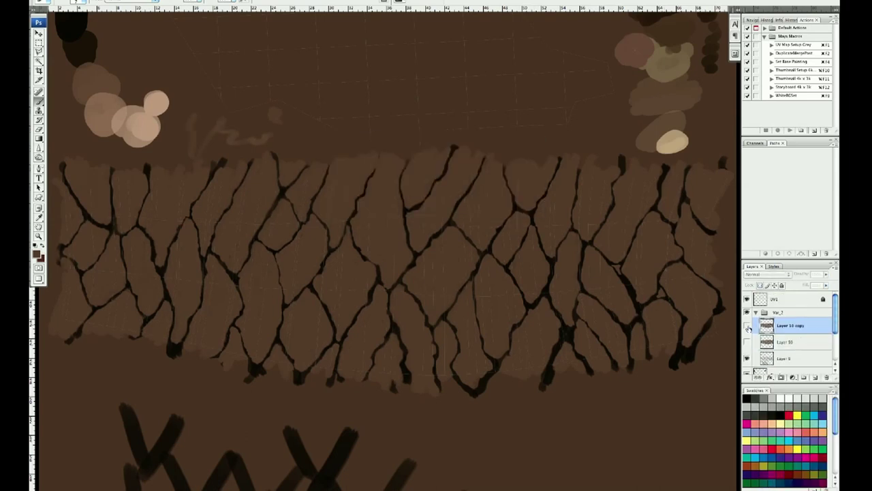
left_click(157, 101, "alt")
Step: Try light tan strokes on the slabs, undo them and switch to the dark colour
left_click_drag(225, 180, 286, 225)
key("ctrl+z")
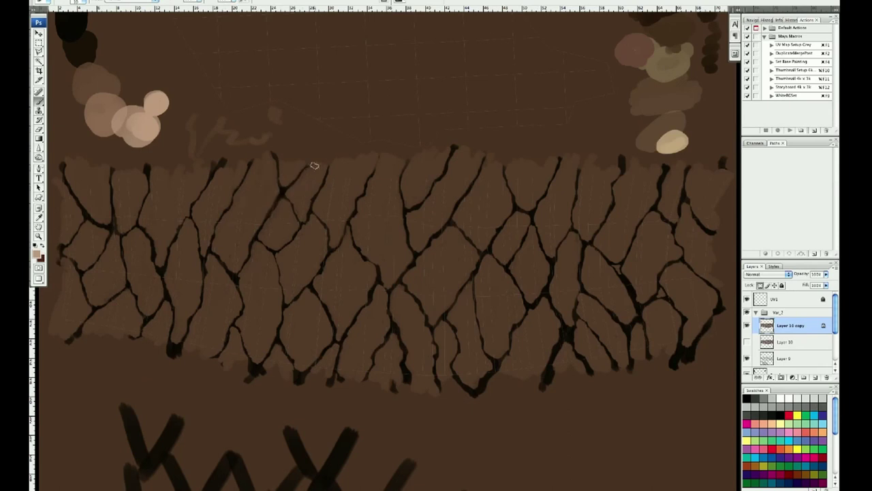
left_click_drag(315, 164, 286, 194)
key("ctrl+z")
key("x")
left_click_drag(310, 159, 361, 177)
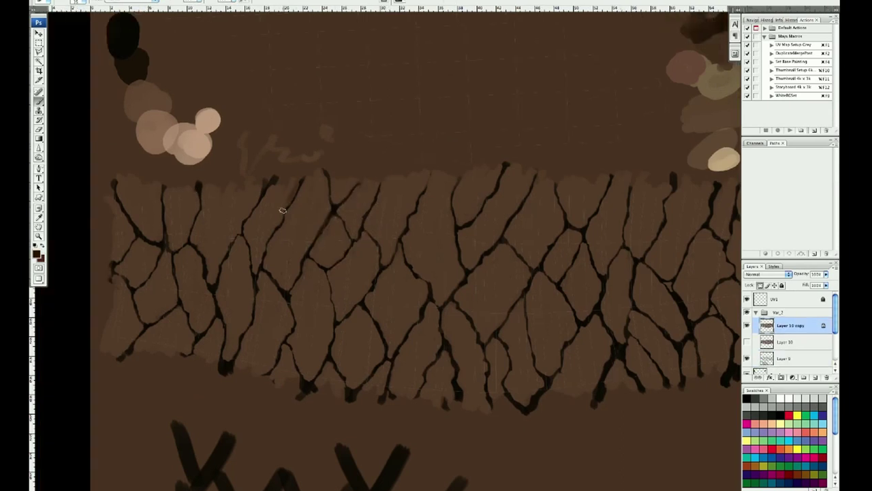
scroll(323, 215, "down", 2)
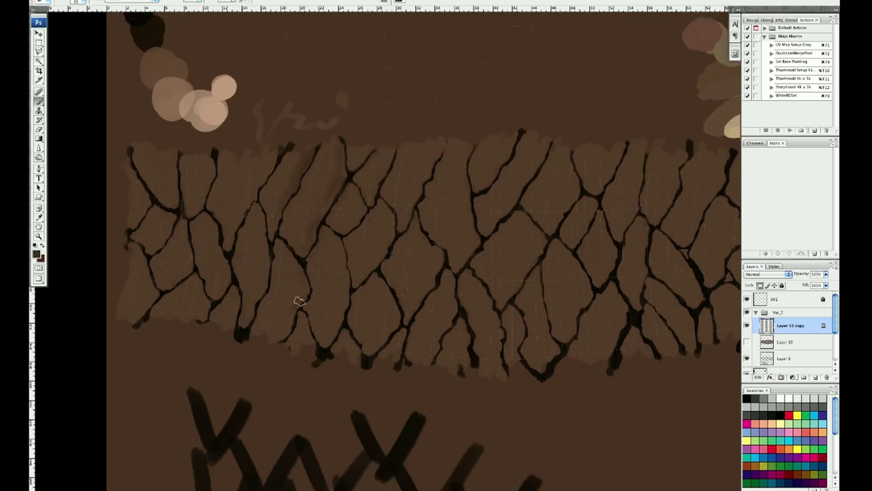
Step: Shade the slabs darker across the band, including a crack among the left slabs
left_click_drag(389, 232, 359, 210)
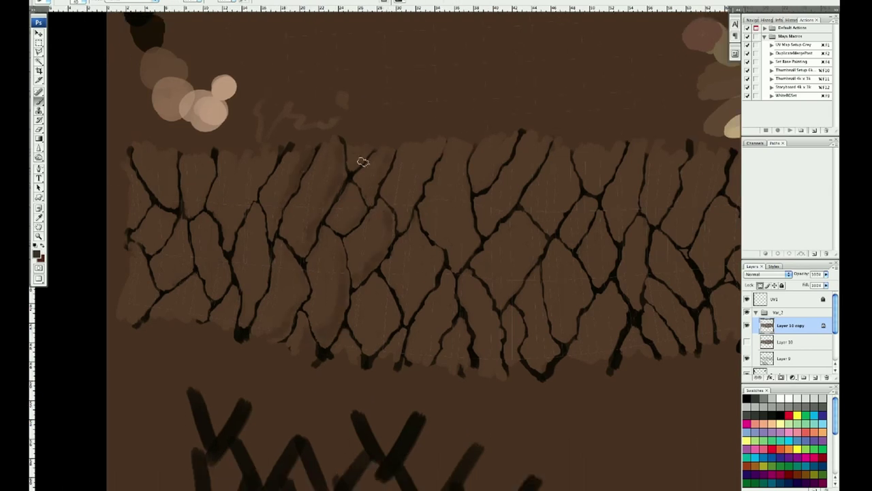
scroll(306, 171, "right", 3)
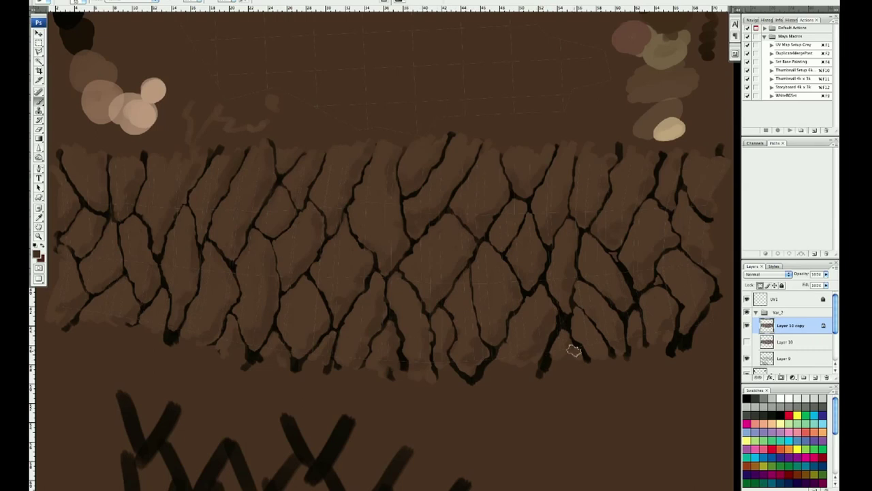
left_click_drag(200, 242, 208, 212)
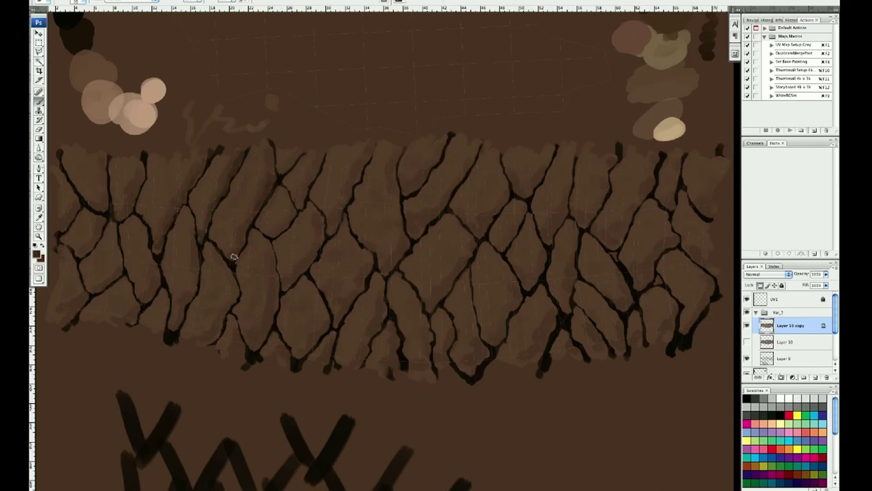
left_click_drag(274, 225, 294, 212)
left_click_drag(344, 202, 335, 162)
left_click_drag(421, 182, 477, 230)
mouse_move(582, 223)
left_mouse_down()
mouse_move(633, 211)
mouse_move(661, 280)
left_mouse_up()
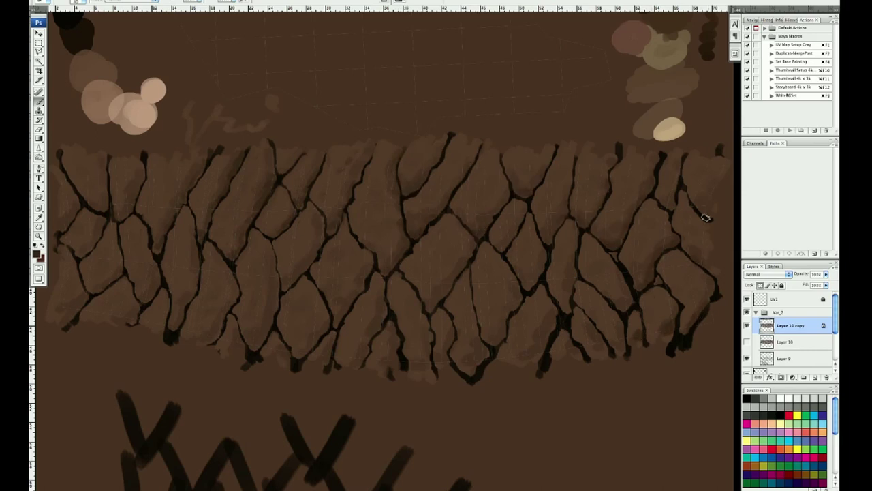
Step: Deepen cracks at the right end, lower edge and lower left, then duplicate the layer
left_click_drag(569, 289, 566, 314)
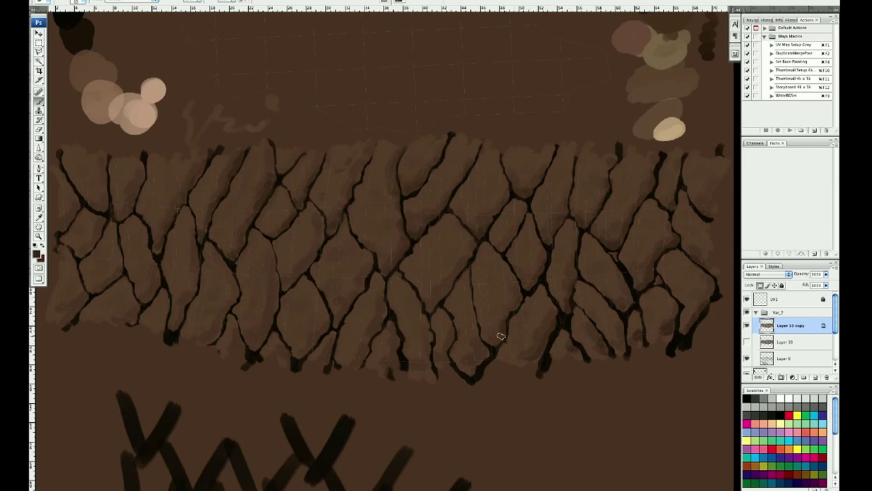
left_click_drag(437, 311, 446, 289)
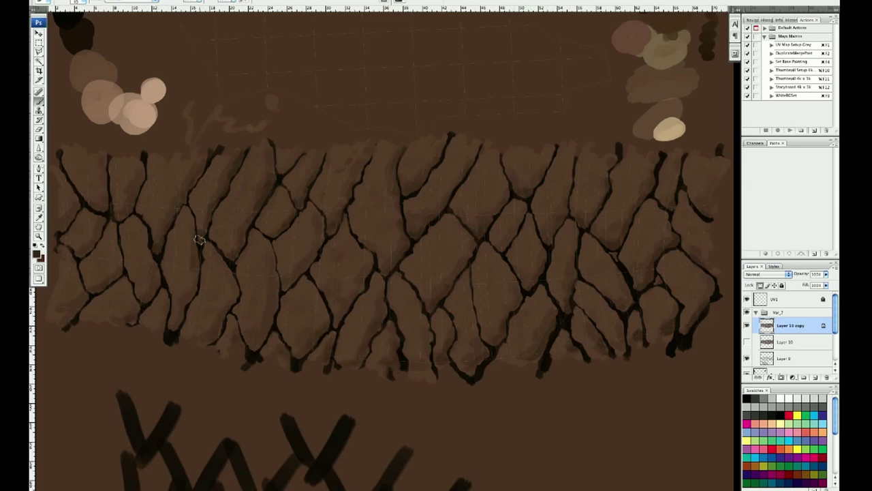
left_click_drag(268, 325, 245, 348)
left_click_drag(346, 213, 355, 222)
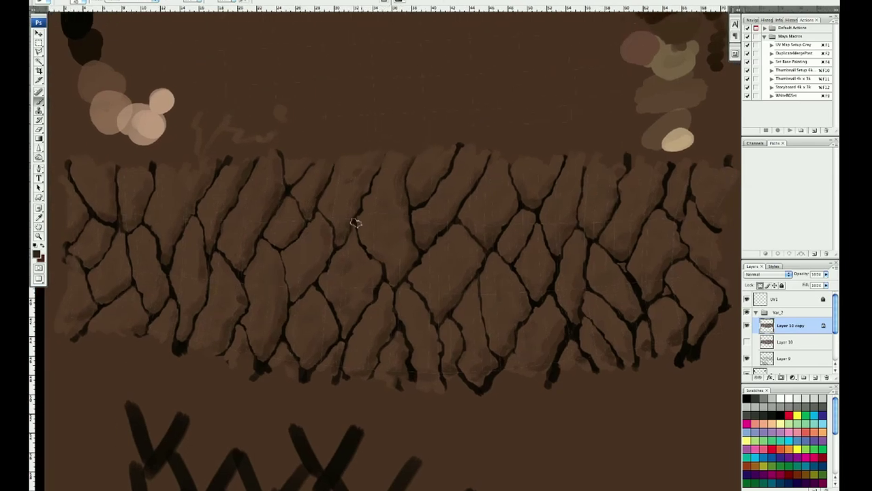
key("ctrl+j")
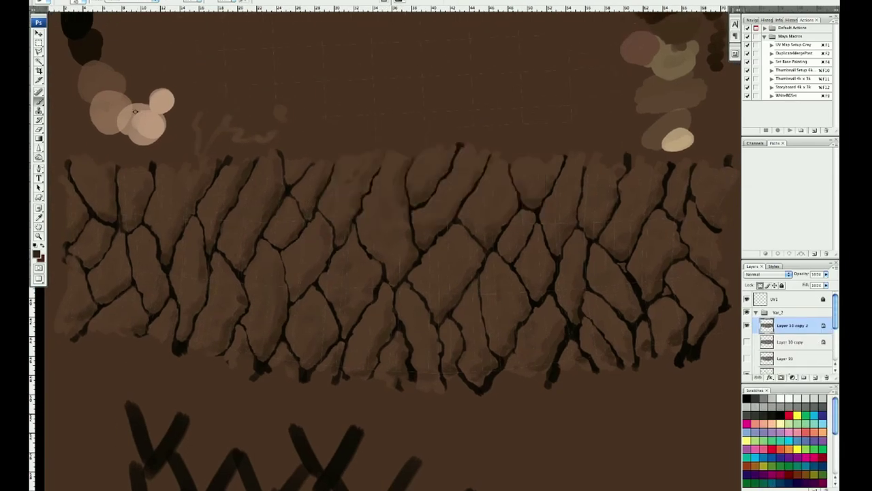
Step: Paint lighter highlights along the stone edges across the band and hide the UV grid layer
mouse_move(449, 167)
left_mouse_down()
mouse_move(463, 166)
mouse_move(477, 259)
left_mouse_up()
key("ctrl+z")
mouse_move(535, 172)
left_mouse_down()
mouse_move(576, 238)
mouse_move(580, 335)
mouse_move(487, 302)
mouse_move(423, 261)
left_mouse_up()
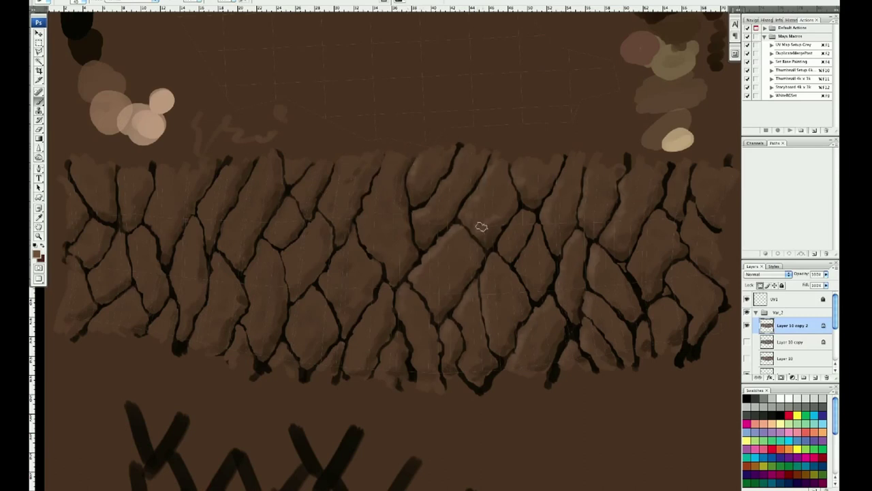
mouse_move(376, 178)
left_mouse_down()
mouse_move(306, 298)
mouse_move(268, 179)
left_mouse_up()
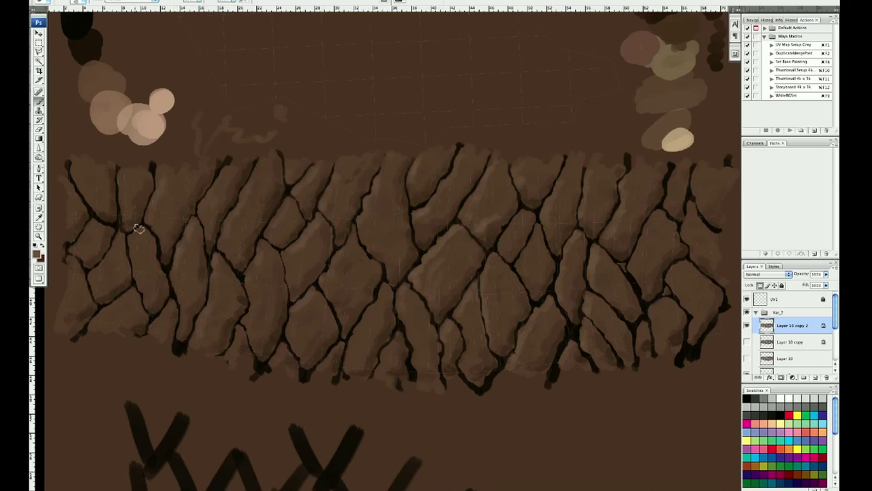
mouse_move(139, 228)
left_mouse_down()
mouse_move(68, 189)
mouse_move(66, 231)
mouse_move(120, 301)
left_mouse_up()
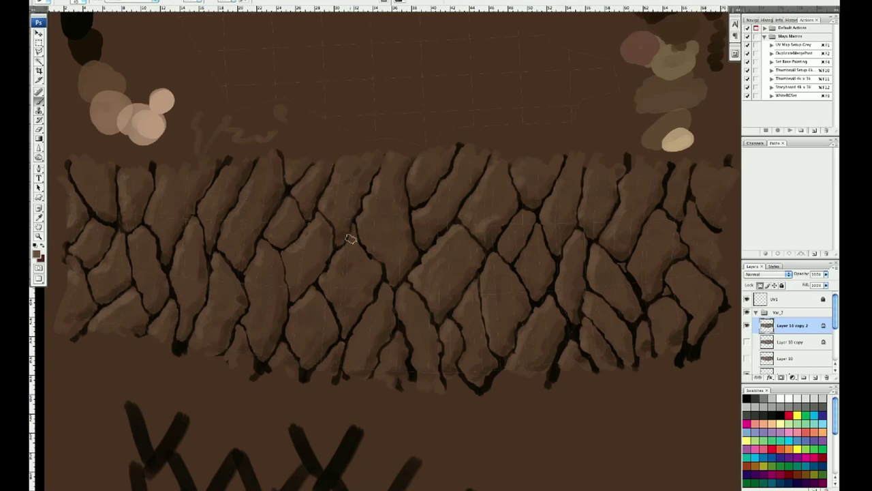
left_click_drag(349, 238, 392, 346)
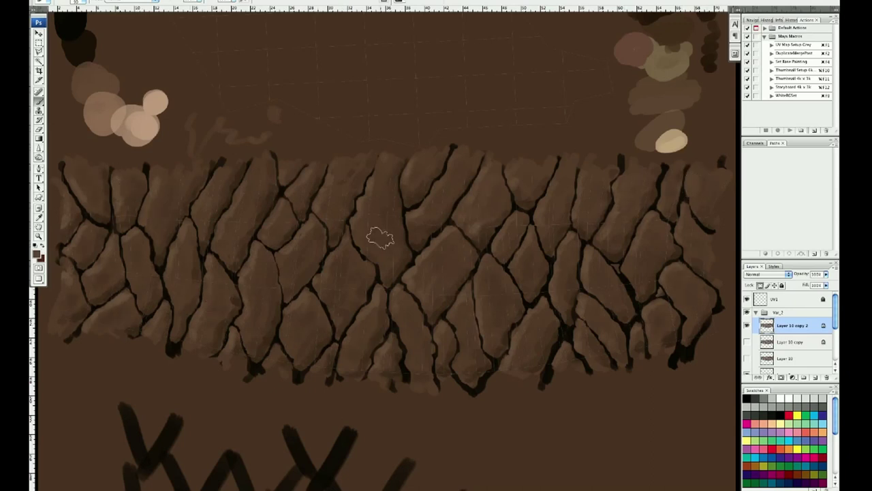
left_click(747, 298)
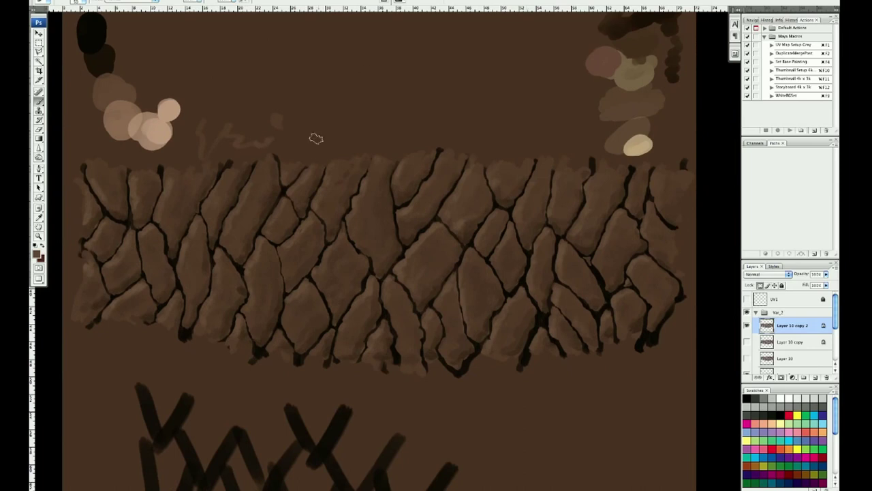
Step: Darken the top of the slab band with a gradient on a new Overlay layer
scroll(315, 138, "up", 1)
key("ctrl+shift+alt+n")
key("m")
left_click_drag(63, 191, 696, 392)
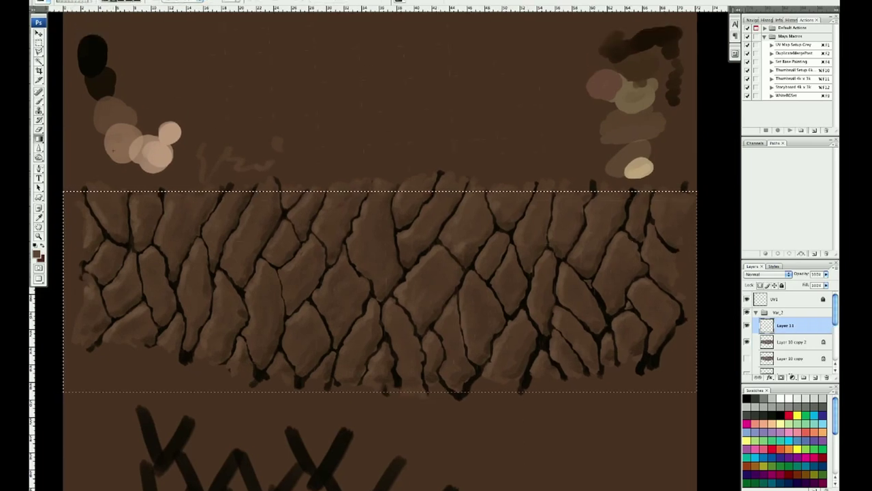
left_click_drag(181, 199, 146, 286)
left_click(766, 273)
left_click(756, 354)
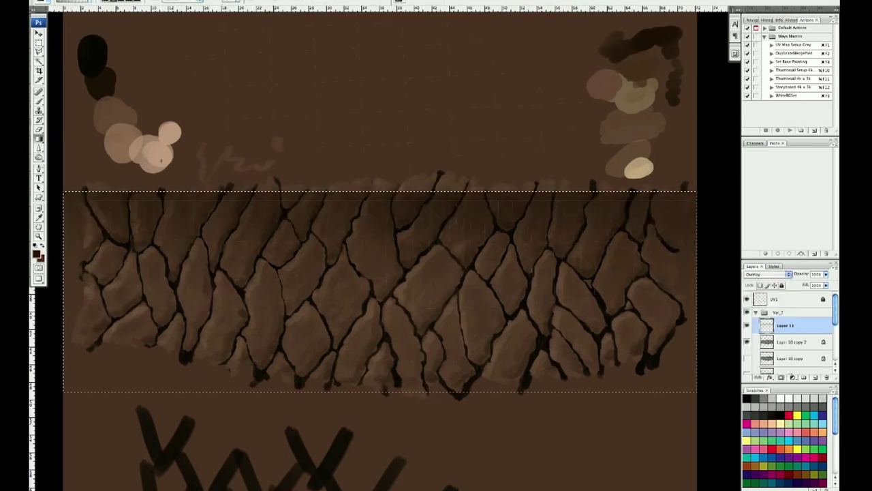
left_click_drag(162, 159, 305, 254)
key("ctrl+d")
Step: Sketch a curved top-cap line in the upper canvas on a new layer
scroll(613, 237, "up", 1)
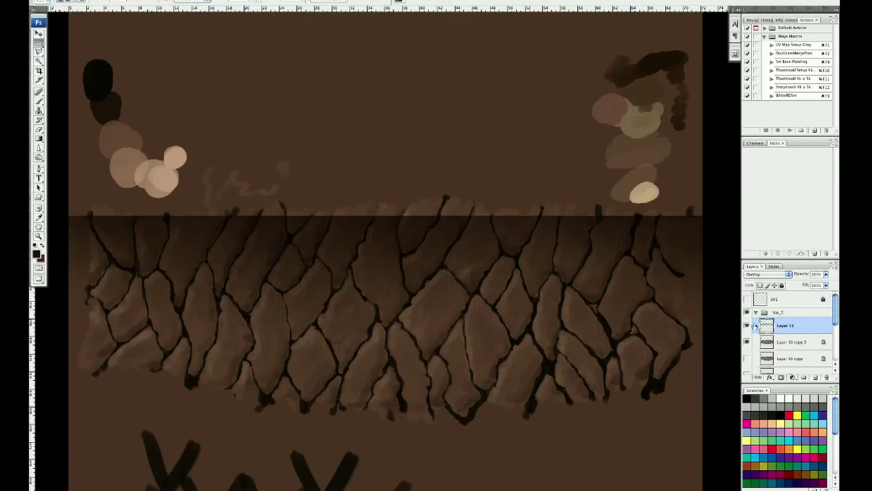
scroll(468, 181, "up", 3)
key("ctrl+shift+alt+n")
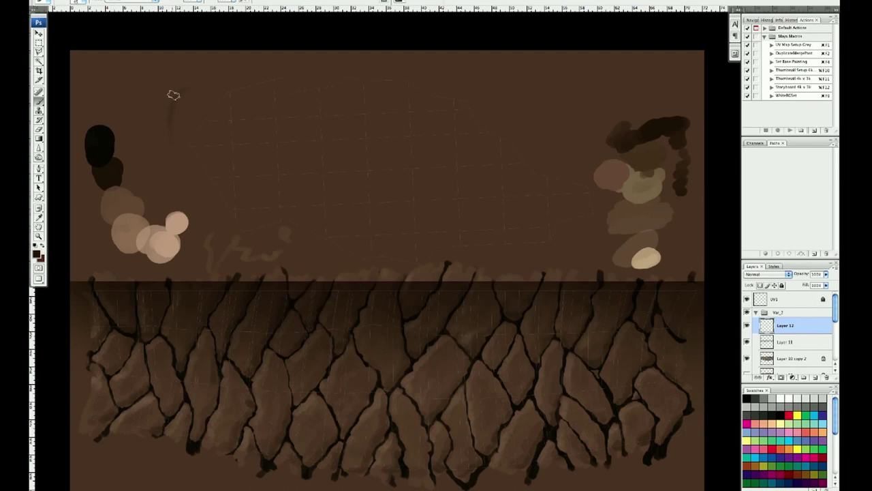
left_click_drag(173, 95, 176, 133)
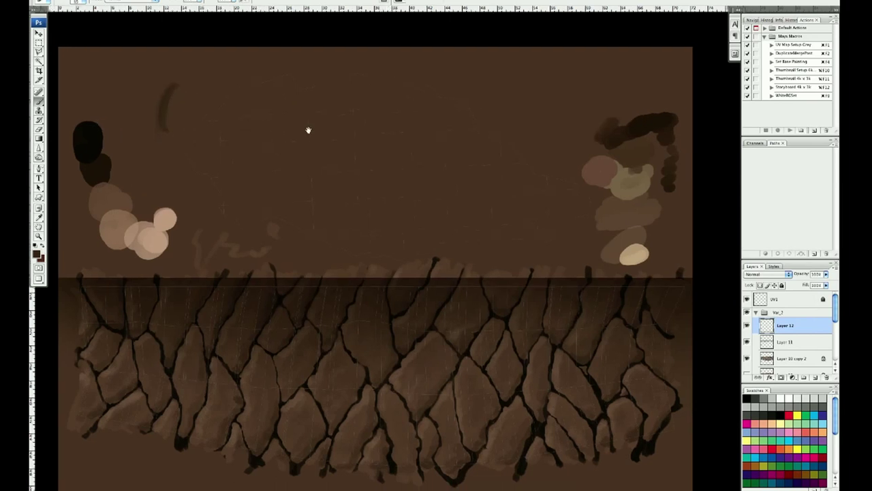
left_click_drag(386, 129, 418, 107)
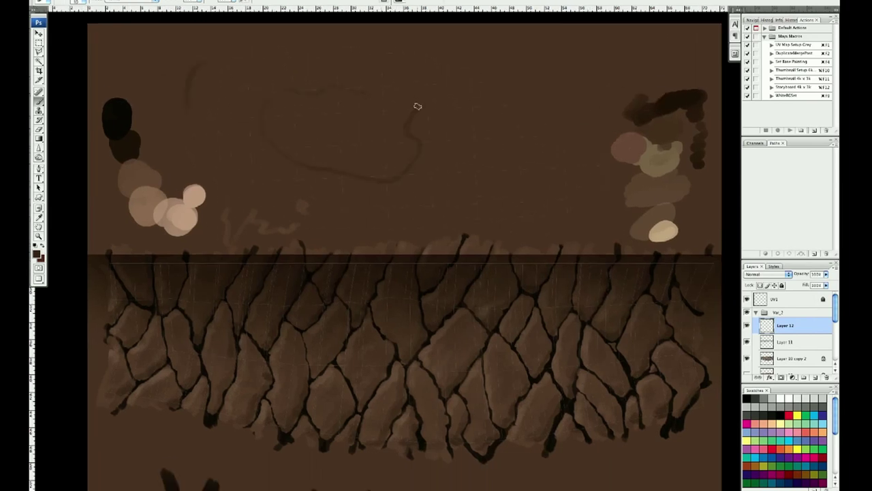
left_click_drag(260, 79, 221, 109)
Step: Paint the light top-cap shape and its inner contour loop on another new layer
key("ctrl+shift+alt+n")
left_click_drag(255, 133, 249, 145)
mouse_move(164, 136)
left_mouse_down()
mouse_move(196, 191)
mouse_move(205, 146)
mouse_move(215, 175)
mouse_move(218, 105)
mouse_move(306, 117)
mouse_move(238, 129)
mouse_move(316, 113)
mouse_move(382, 148)
mouse_move(306, 224)
mouse_move(284, 228)
left_mouse_up()
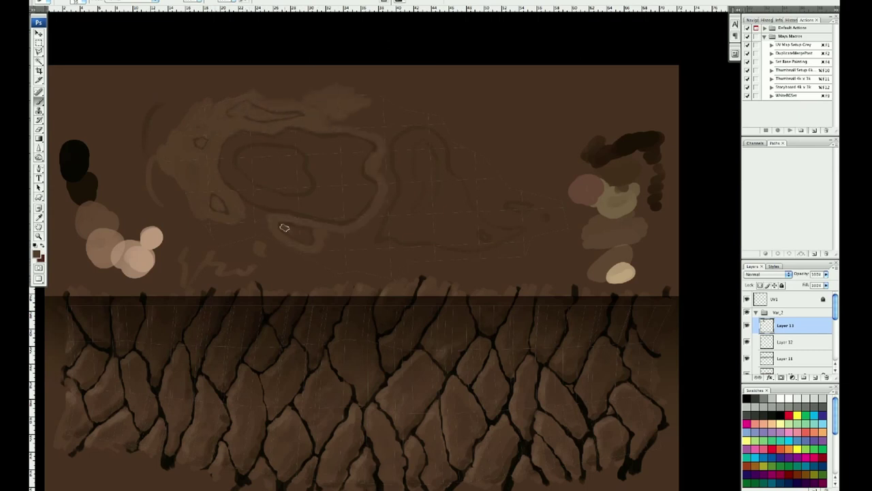
mouse_move(292, 191)
left_mouse_down()
mouse_move(224, 227)
mouse_move(239, 137)
mouse_move(269, 203)
mouse_move(332, 217)
mouse_move(372, 179)
left_mouse_up()
mouse_move(254, 149)
left_mouse_down()
mouse_move(282, 185)
mouse_move(259, 166)
mouse_move(226, 161)
mouse_move(284, 200)
mouse_move(296, 142)
mouse_move(284, 137)
mouse_move(351, 153)
mouse_move(332, 183)
mouse_move(347, 121)
mouse_move(357, 224)
mouse_move(378, 269)
mouse_move(516, 243)
mouse_move(496, 169)
mouse_move(453, 143)
mouse_move(480, 206)
mouse_move(529, 210)
mouse_move(541, 224)
mouse_move(509, 205)
left_mouse_up()
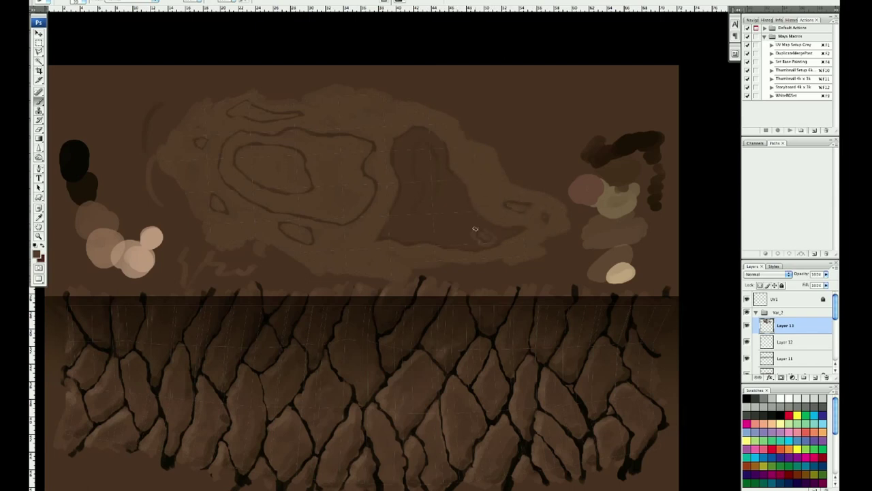
mouse_move(415, 209)
left_mouse_down()
mouse_move(424, 143)
mouse_move(386, 229)
left_mouse_up()
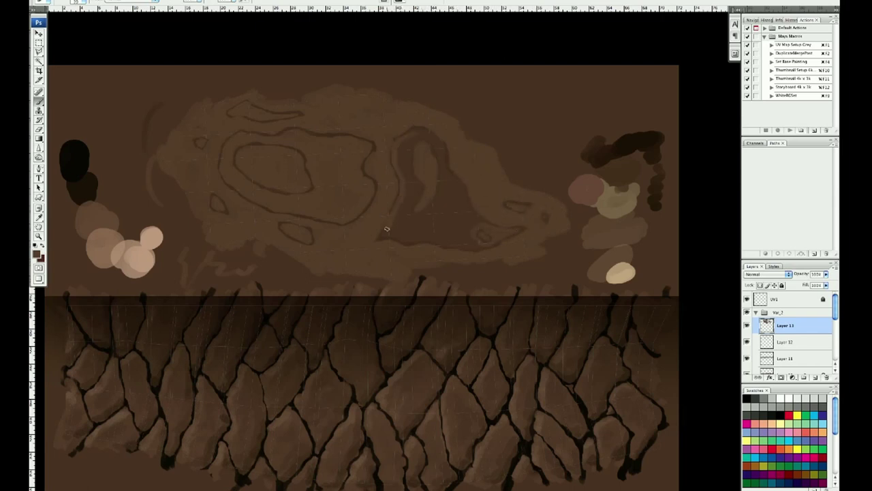
mouse_move(471, 241)
left_mouse_down()
mouse_move(453, 179)
mouse_move(399, 232)
mouse_move(415, 189)
mouse_move(444, 175)
mouse_move(446, 234)
left_mouse_up()
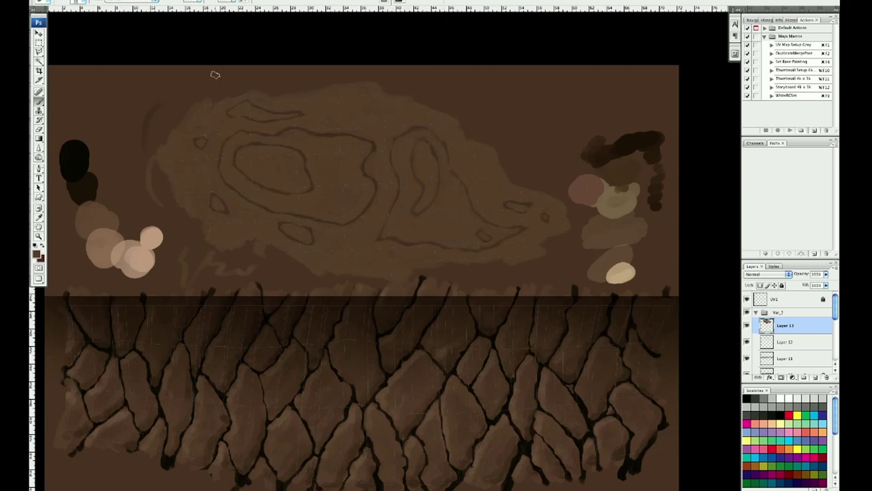
Step: Add an empty layer above and lock the top-cap layer's transparency
key("ctrl+shift+alt+n")
key("alt+bracketleft")
key("slash")
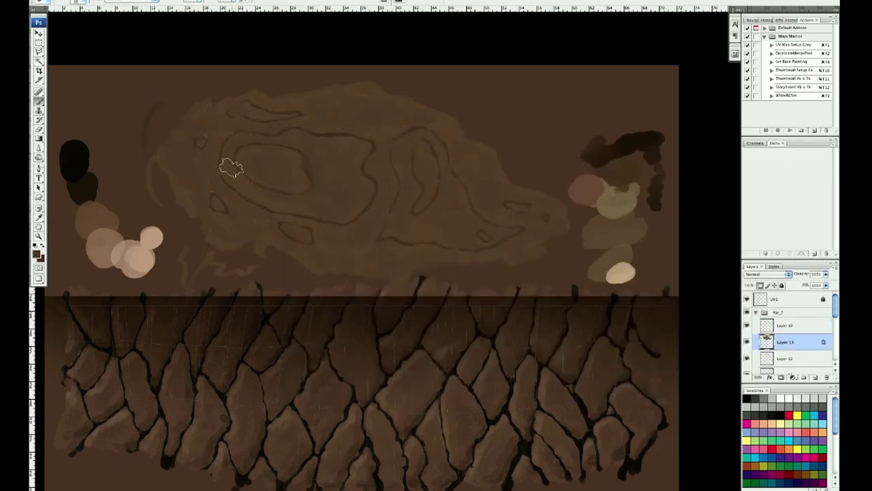
Step: Darken the top cap's lower and left edges within a lasso selection on an Overlay layer
scroll(425, 95, "down", 1)
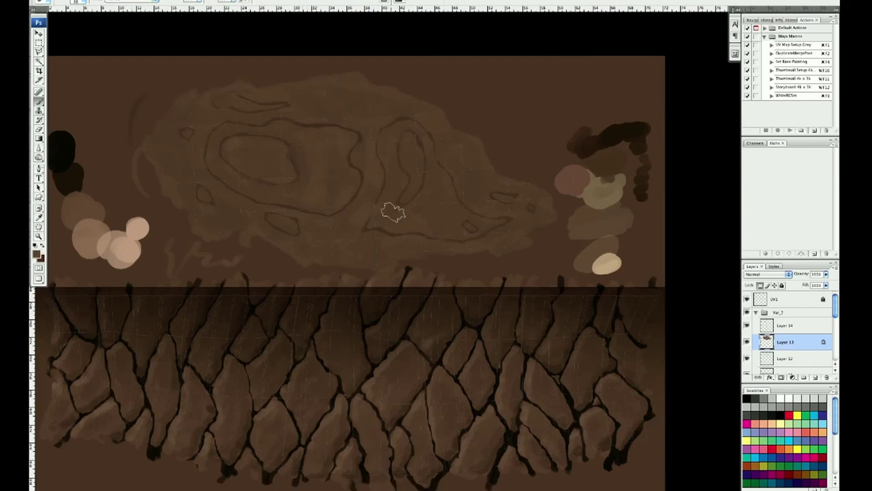
key("alt+bracketright")
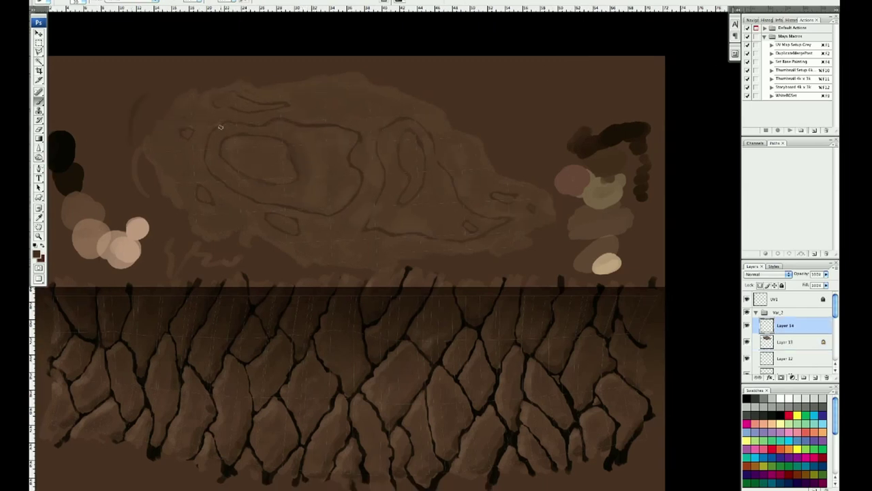
key("ctrl+shift+alt+n")
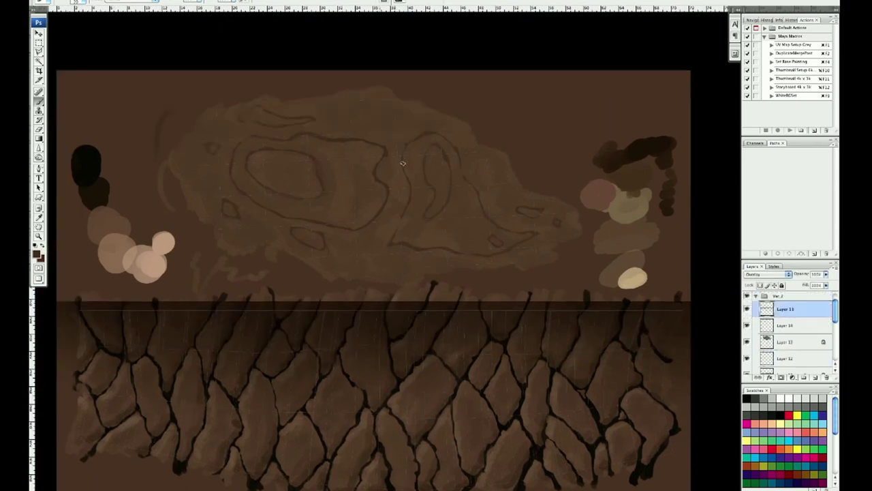
key("l")
mouse_move(527, 164)
left_mouse_down()
mouse_move(586, 220)
mouse_move(470, 85)
mouse_move(566, 278)
mouse_move(211, 259)
left_mouse_up()
key("b")
left_click_drag(171, 204, 471, 92)
key("ctrl+d")
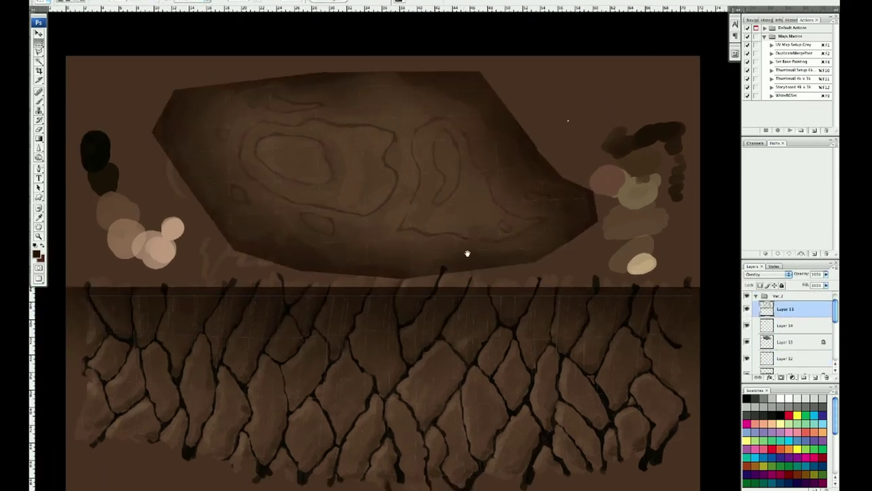
Step: Save the texture as PNG replacing Asset_Static_Cliff_Brown_02.png, then switch to Maya
key("ctrl+shift+s")
key("Return")
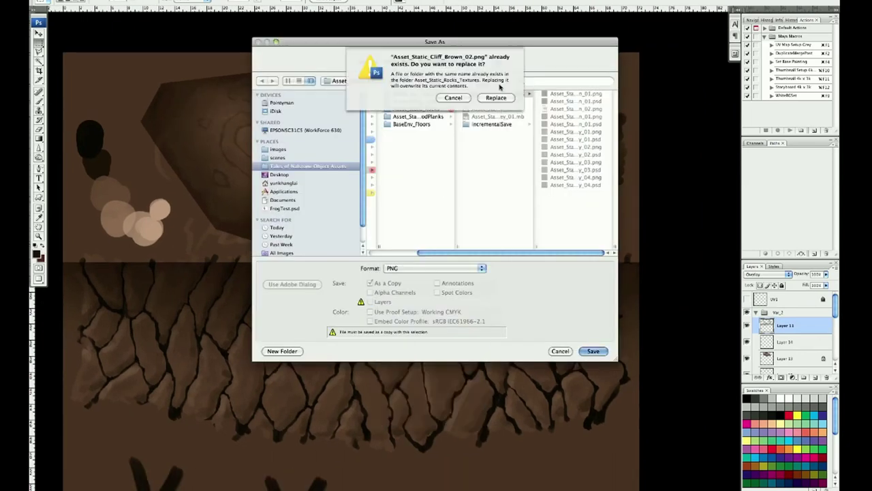
left_click(484, 90)
key("super+Tab")
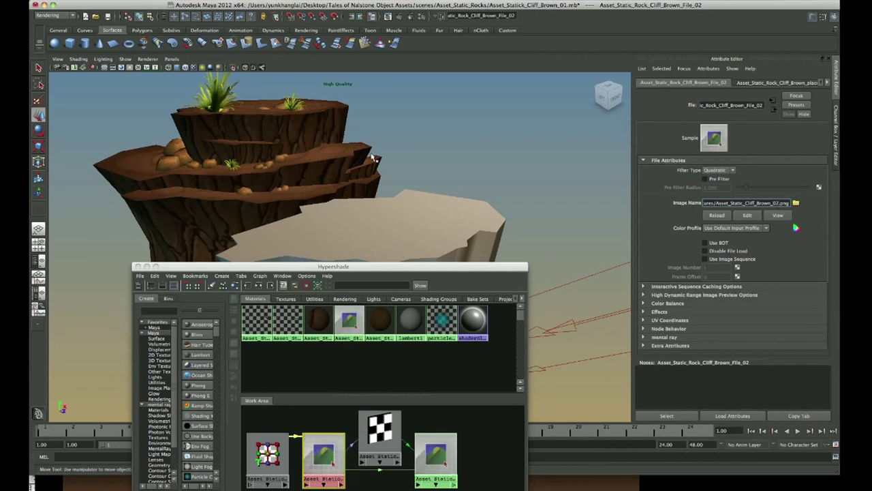
Step: Orbit around the two cliff pieces to inspect the painted cracked-rock texture up close
left_click_drag(736, 272, 507, 192)
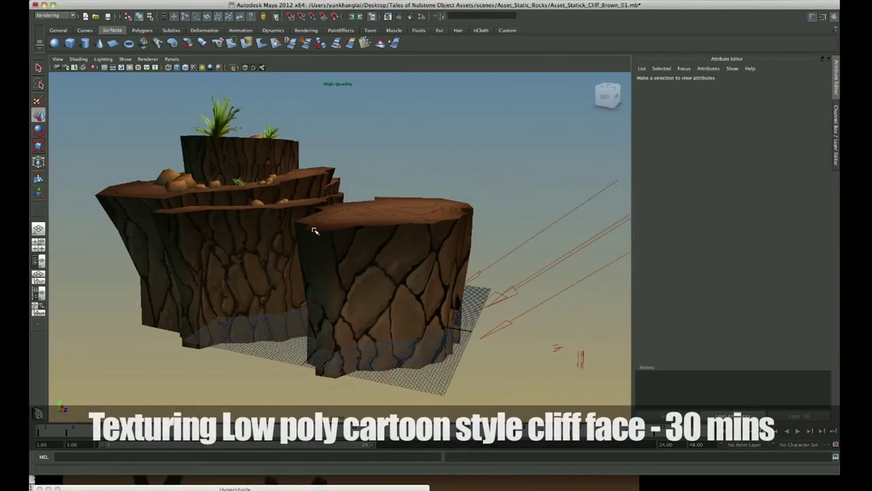
mouse_move(308, 224)
left_mouse_down()
mouse_move(304, 208)
mouse_move(382, 214)
mouse_move(354, 218)
mouse_move(341, 258)
mouse_move(395, 255)
left_mouse_up()
left_click(439, 263)
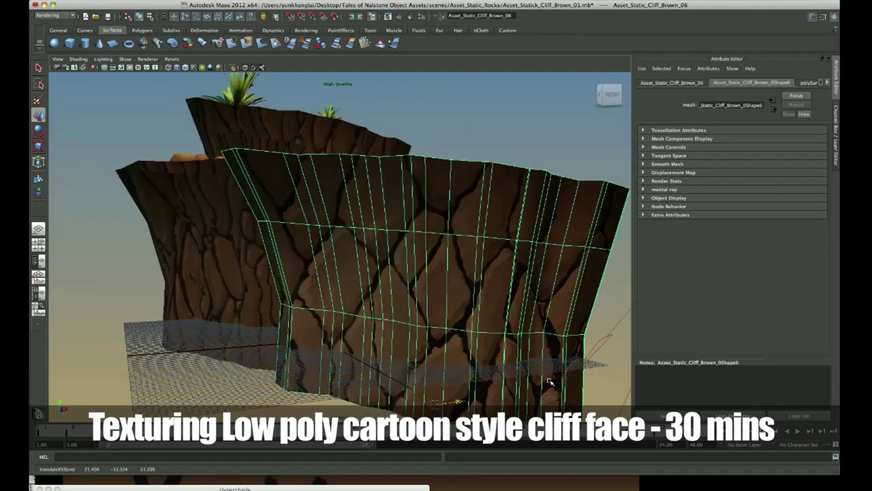
left_click(321, 242)
mouse_move(321, 234)
left_mouse_down()
mouse_move(341, 272)
mouse_move(360, 246)
mouse_move(317, 254)
left_mouse_up()
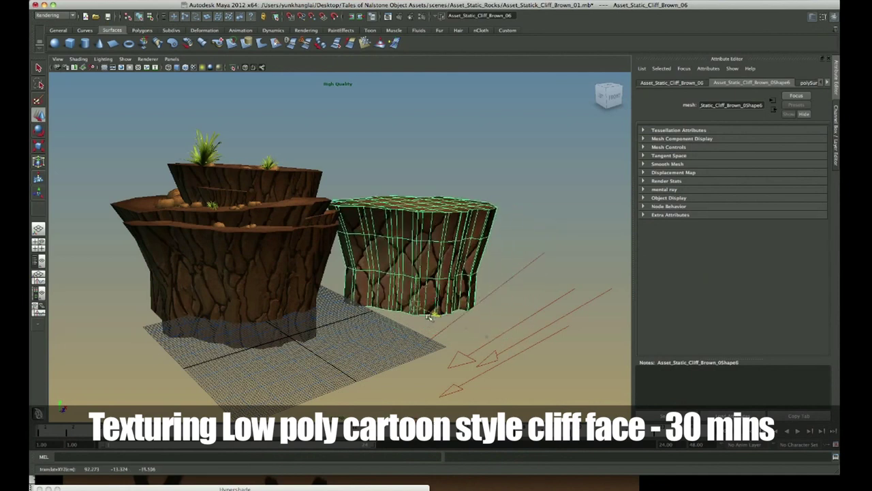
Step: Scale down the small cliff piece and duplicate it as Asset_Static_Cliff_Brown_07
key("e")
key("r")
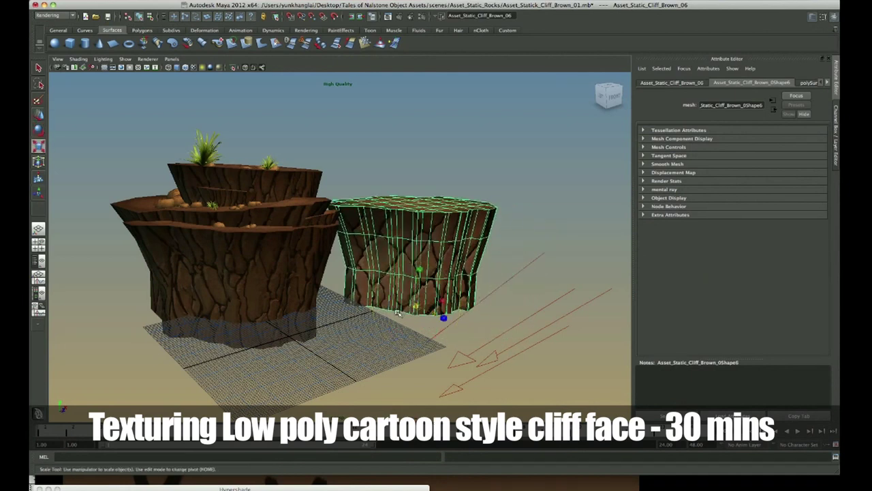
left_click_drag(398, 312, 444, 315)
key("ctrl+d")
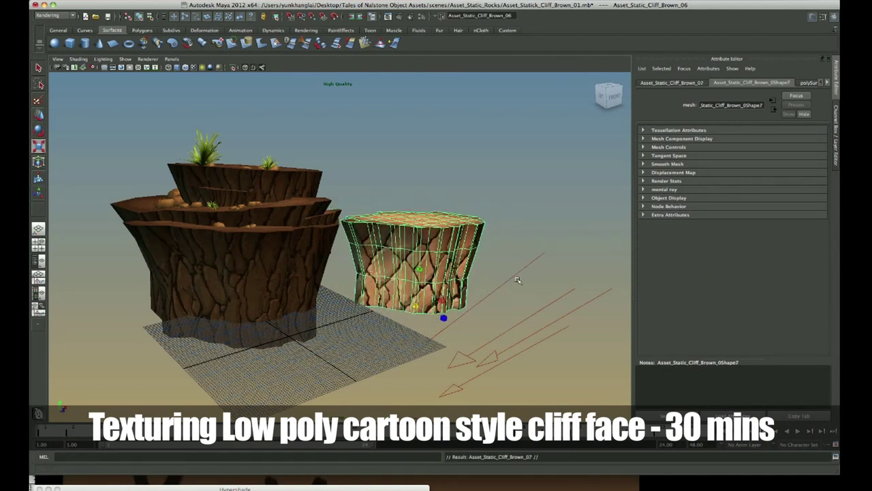
Step: Move the duplicate's top faces slightly left to sit as a second tier
key("r")
key("w")
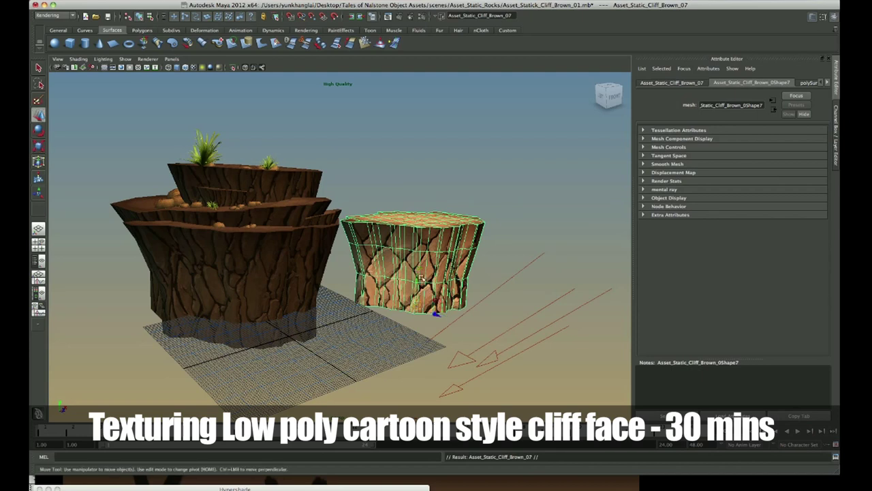
key("F11")
key("r")
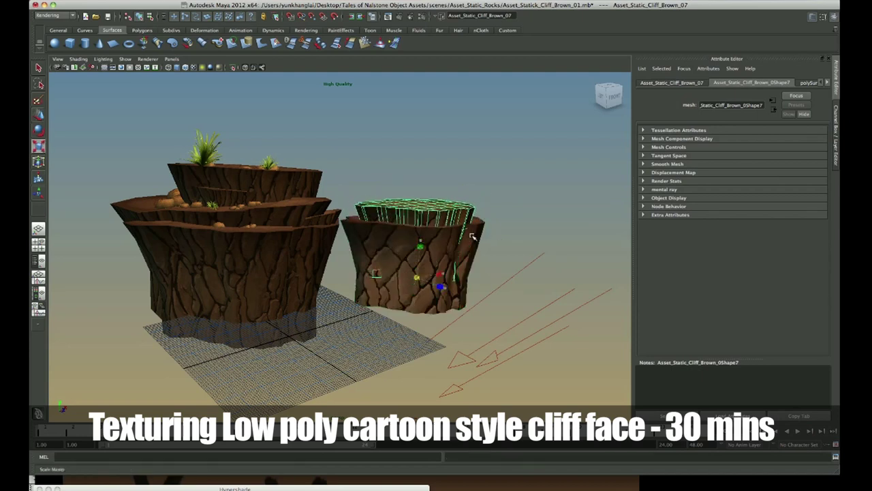
key("w")
mouse_move(472, 235)
left_mouse_down("alt")
mouse_move(402, 252)
mouse_move(410, 227)
left_mouse_up("alt")
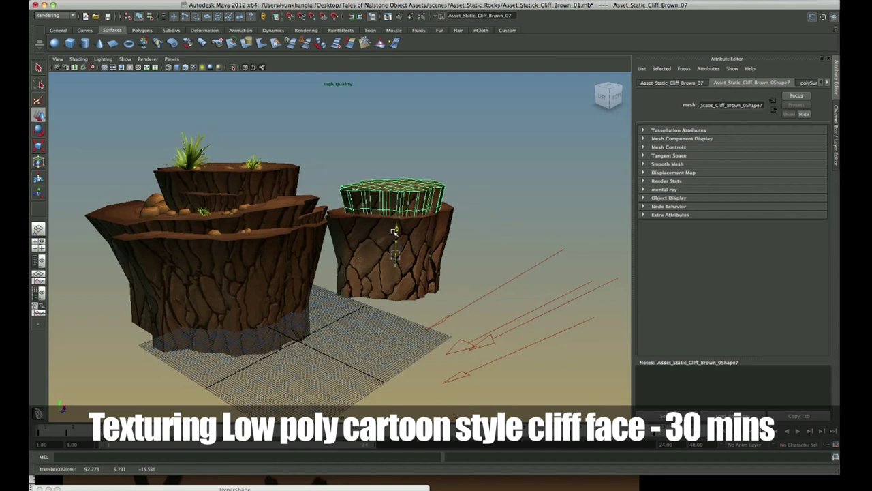
left_click_drag(421, 256, 413, 255)
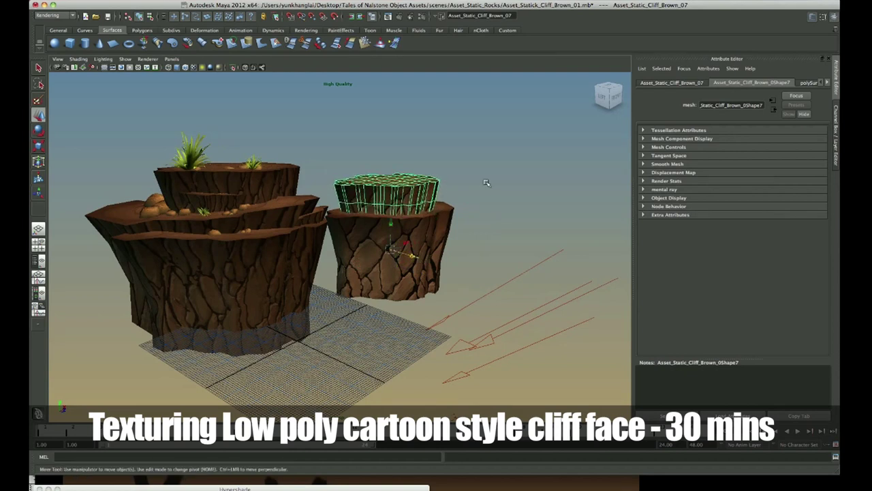
left_click(479, 185)
scroll(479, 186, "up", 10)
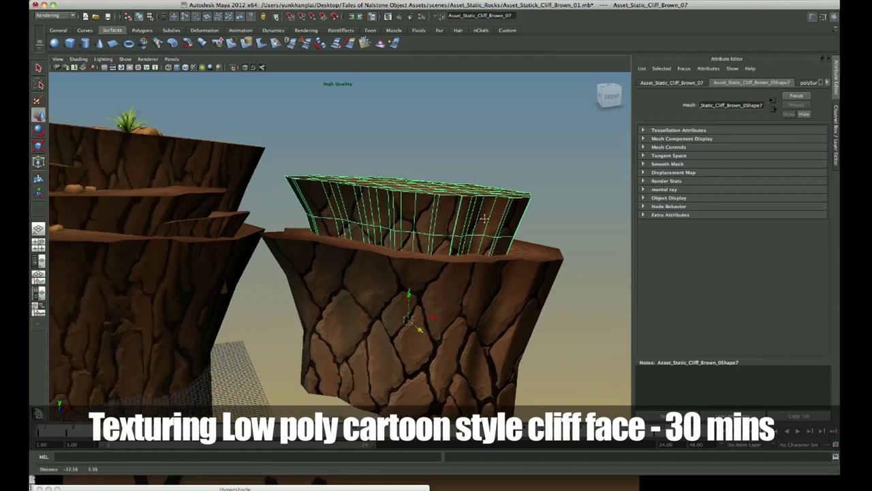
key("e")
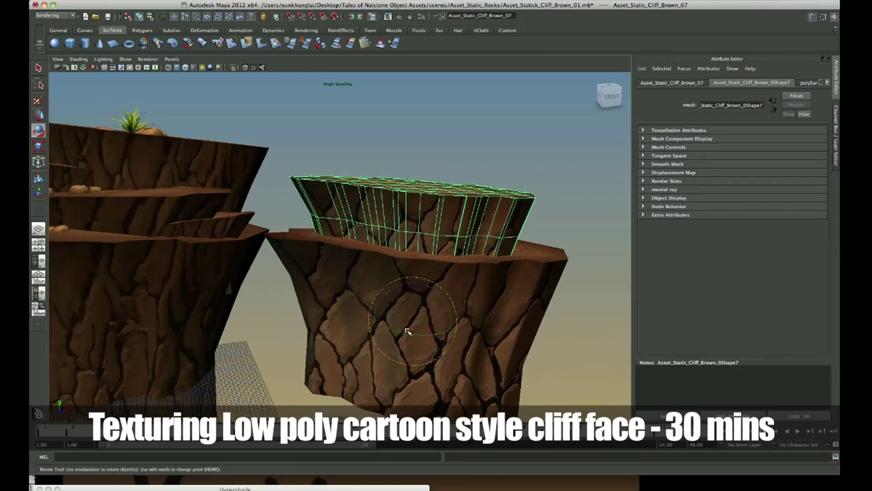